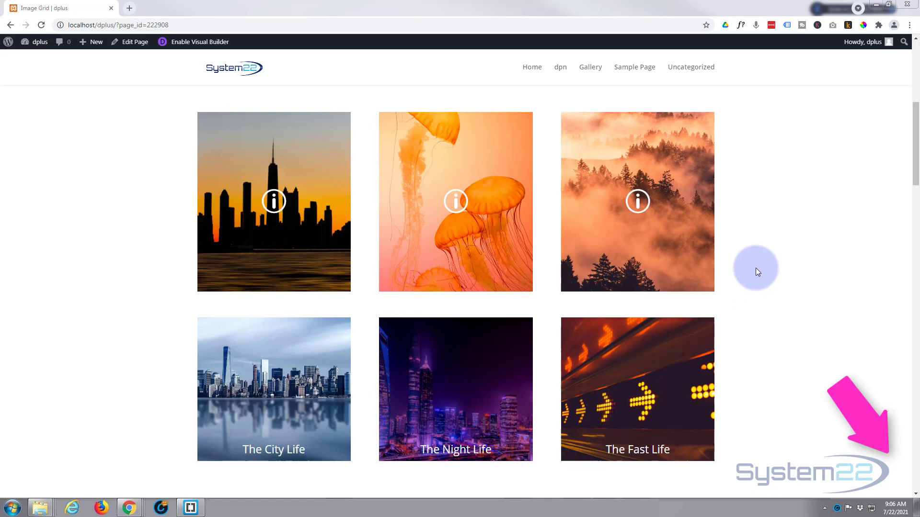
# Preview the hover overlays on The City Life, The Night Life and The Fast Life images.
pyautogui.moveTo(633, 203)
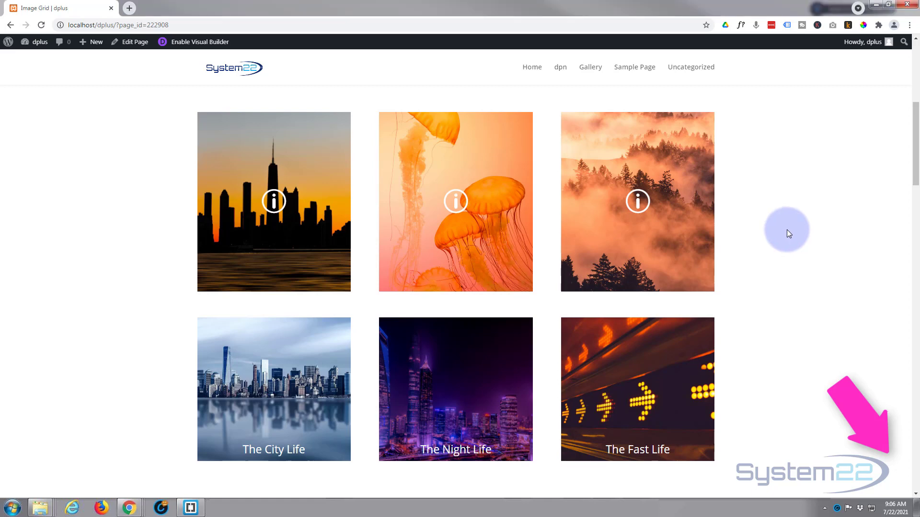
pyautogui.scroll(-3, 787, 233)
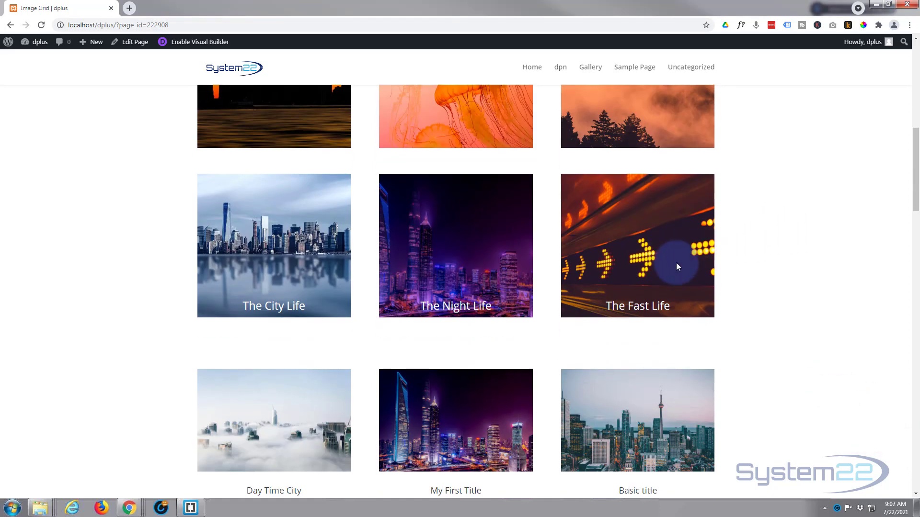
pyautogui.moveTo(668, 303)
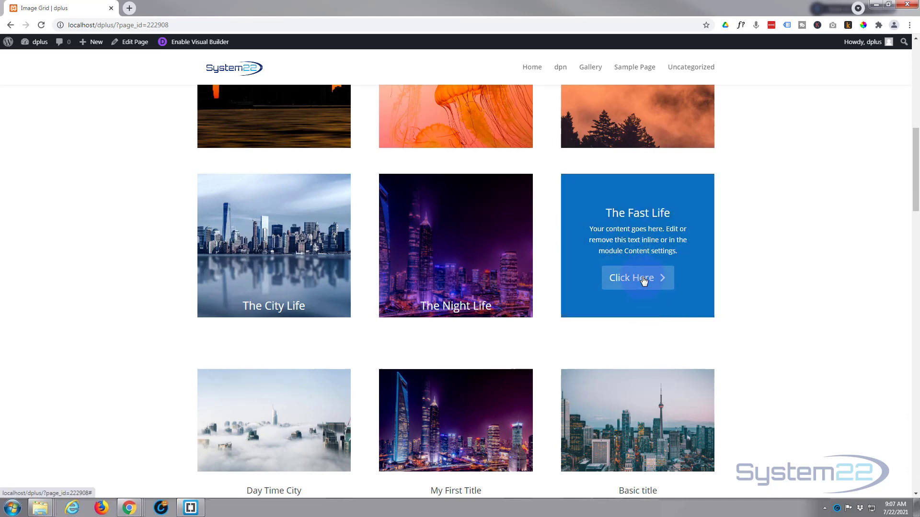
pyautogui.moveTo(519, 308)
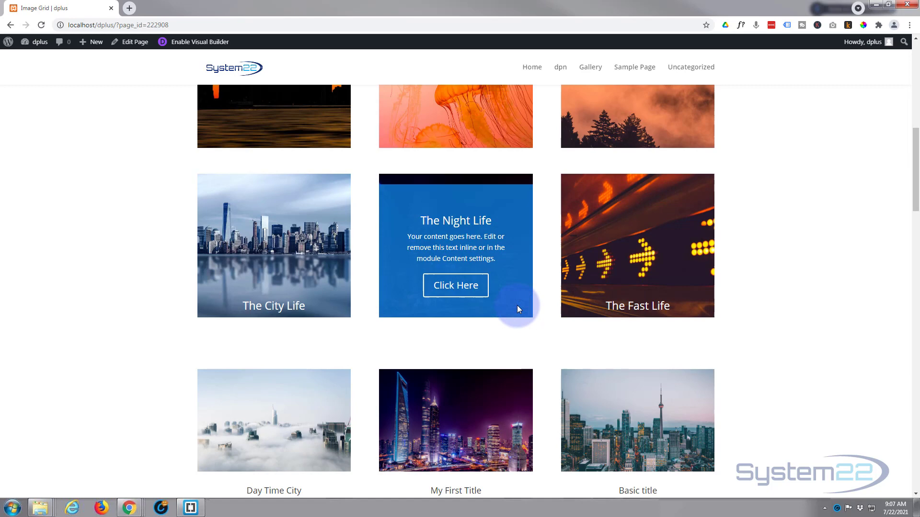
pyautogui.moveTo(314, 307)
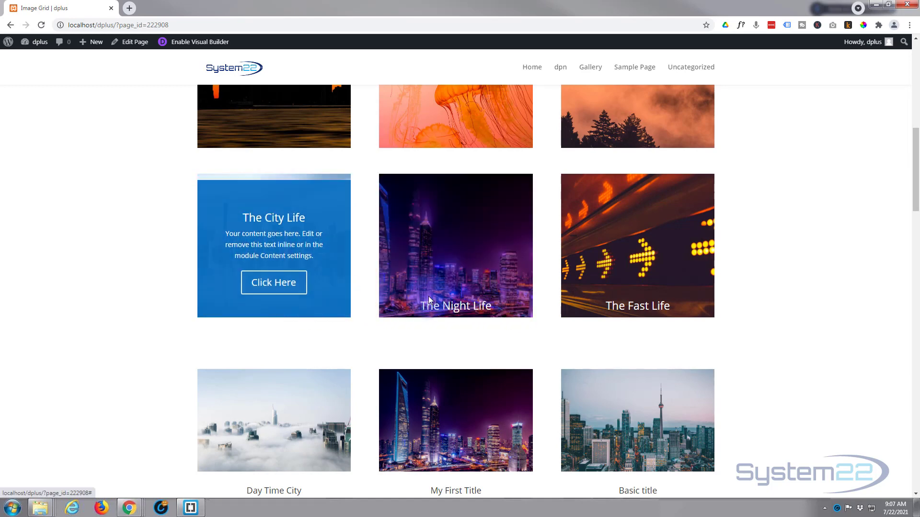
pyautogui.moveTo(428, 312)
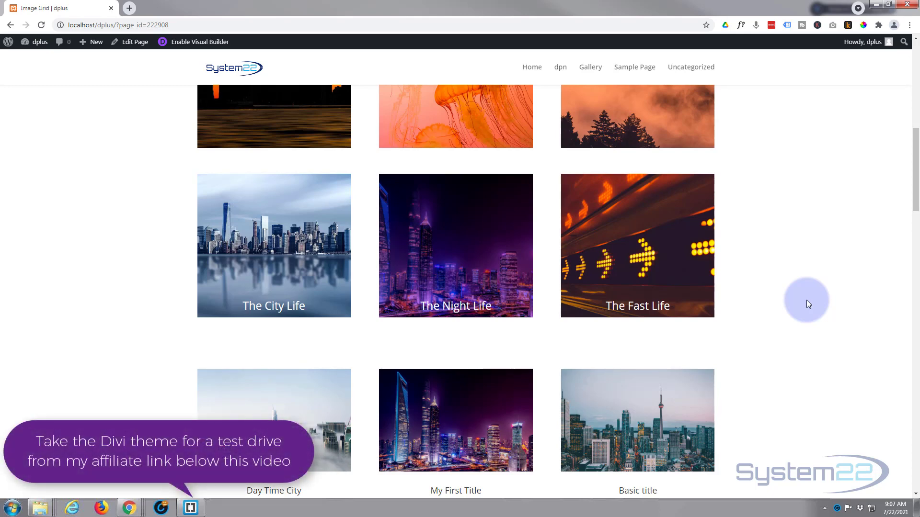
# Open the page in the Visual Builder and insert a three-column row below the skyline section.
pyautogui.click(186, 43)
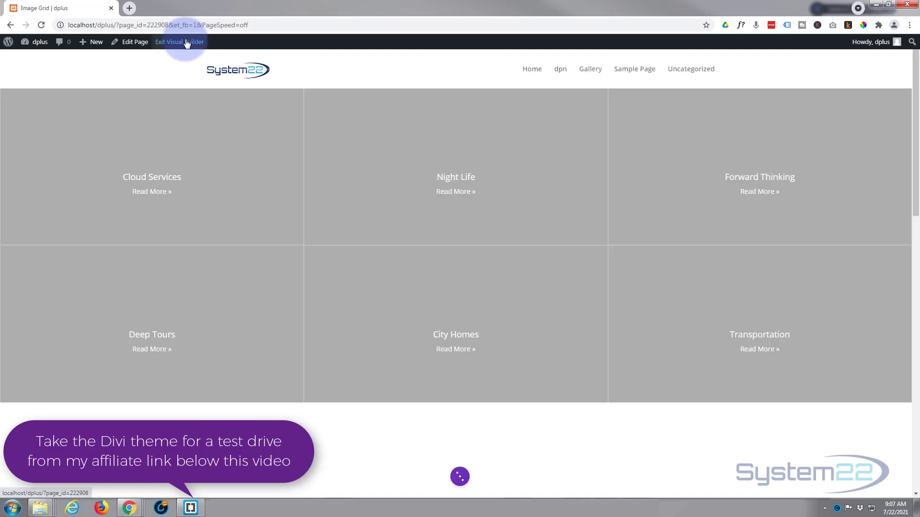
pyautogui.scroll(-3, 182, 68)
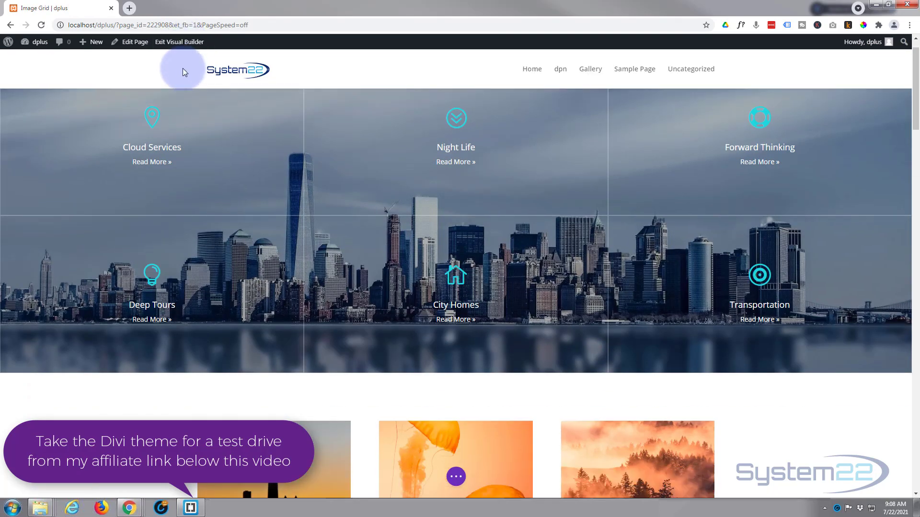
pyautogui.scroll(-1, 183, 67)
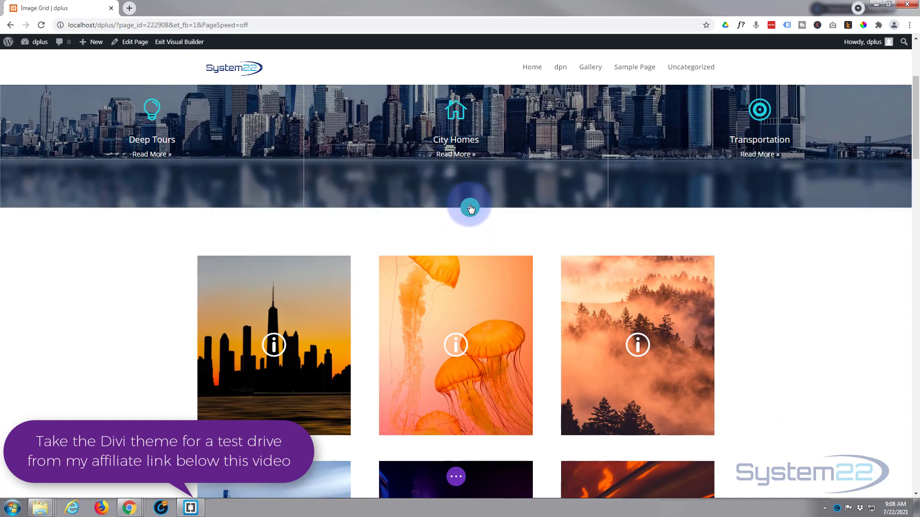
pyautogui.click(470, 208)
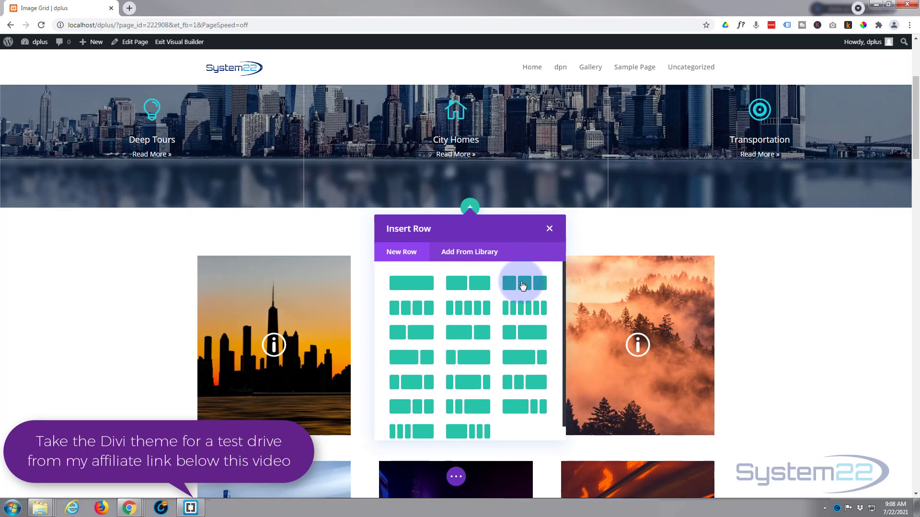
pyautogui.click(522, 285)
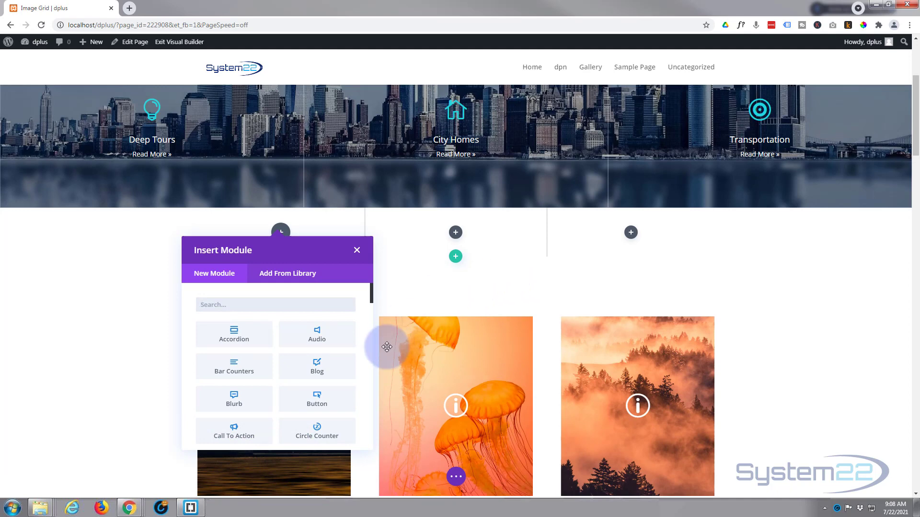
# Add a Call To Action module and delete its body text from 'You can also style…' onward.
pyautogui.click(226, 437)
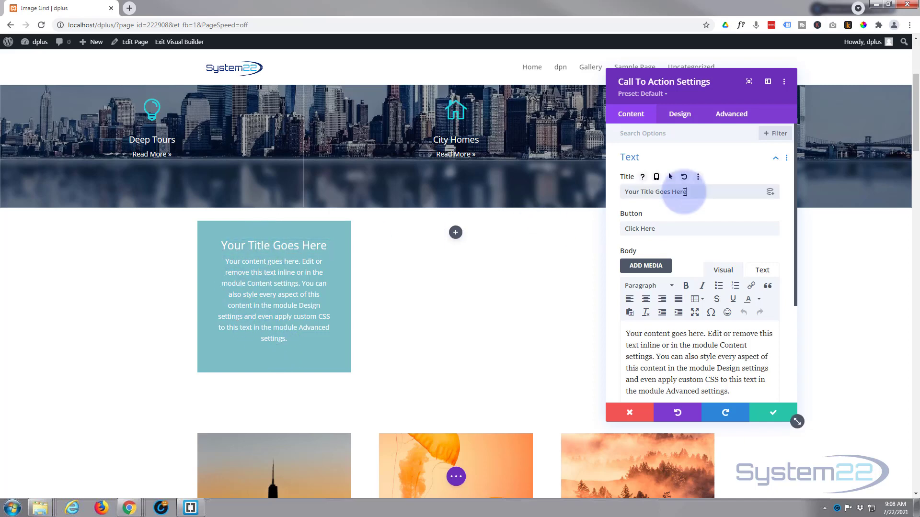
pyautogui.moveTo(681, 192); pyautogui.dragTo(621, 186)
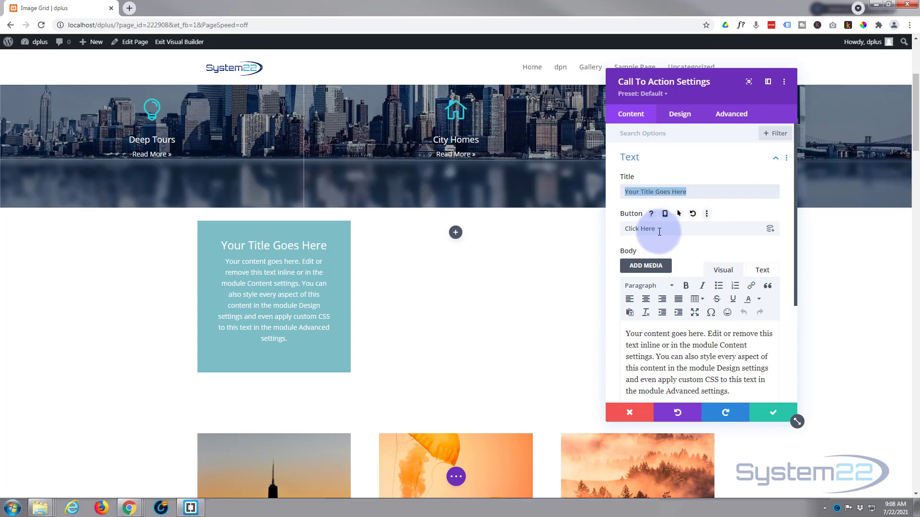
pyautogui.moveTo(659, 232); pyautogui.dragTo(605, 229)
pyautogui.scroll(-2, 655, 267)
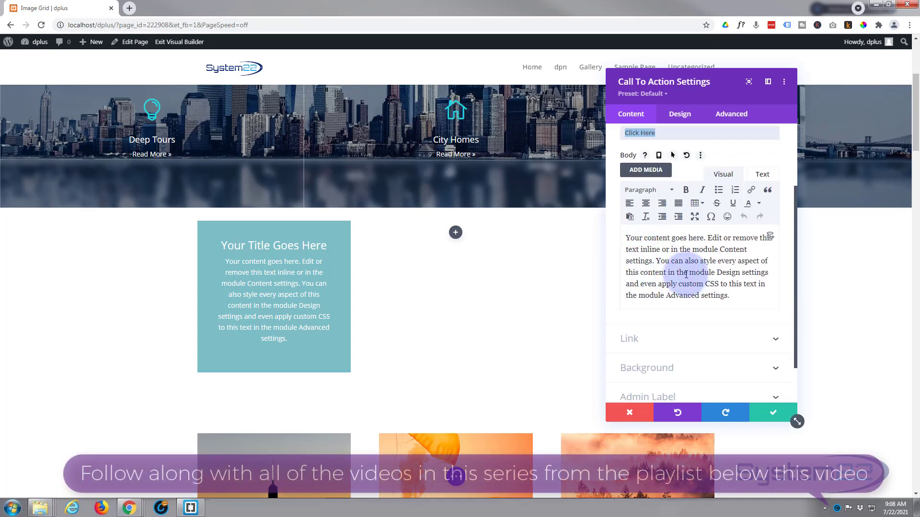
pyautogui.click(656, 260)
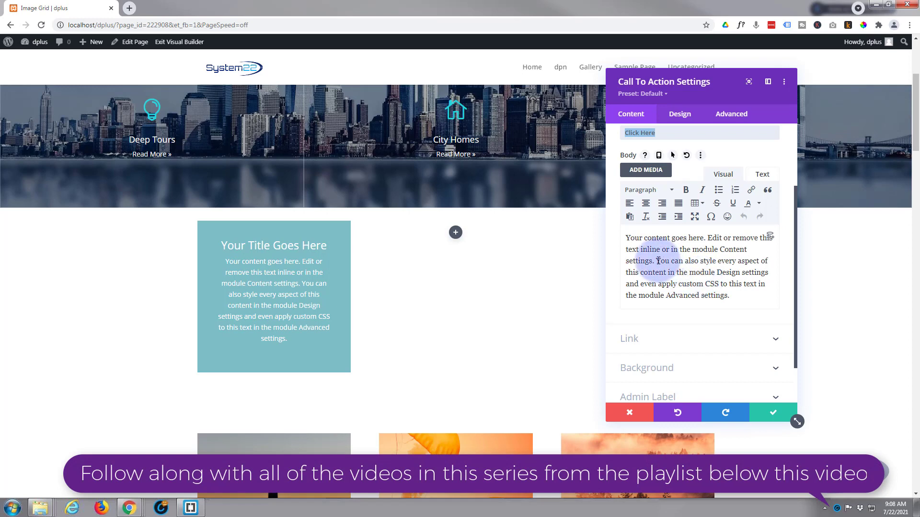
pyautogui.moveTo(676, 269); pyautogui.dragTo(737, 298)
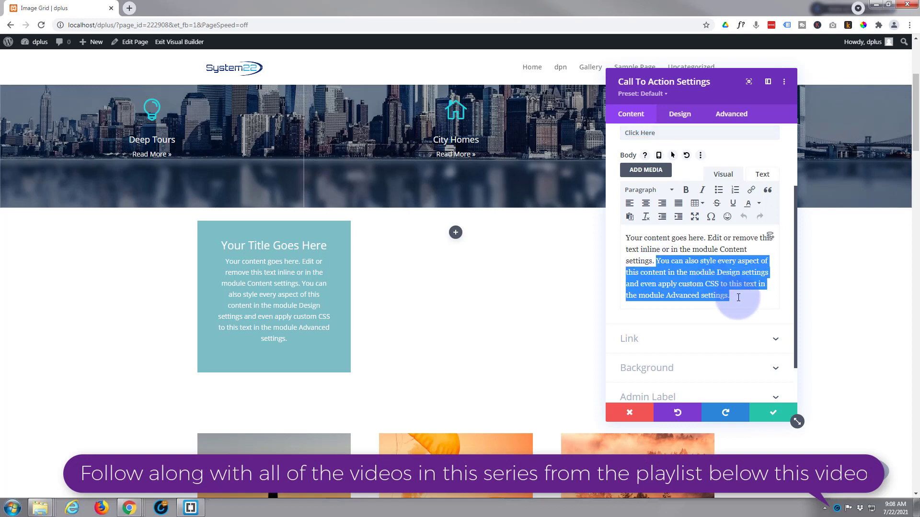
pyautogui.press('BackSpace')
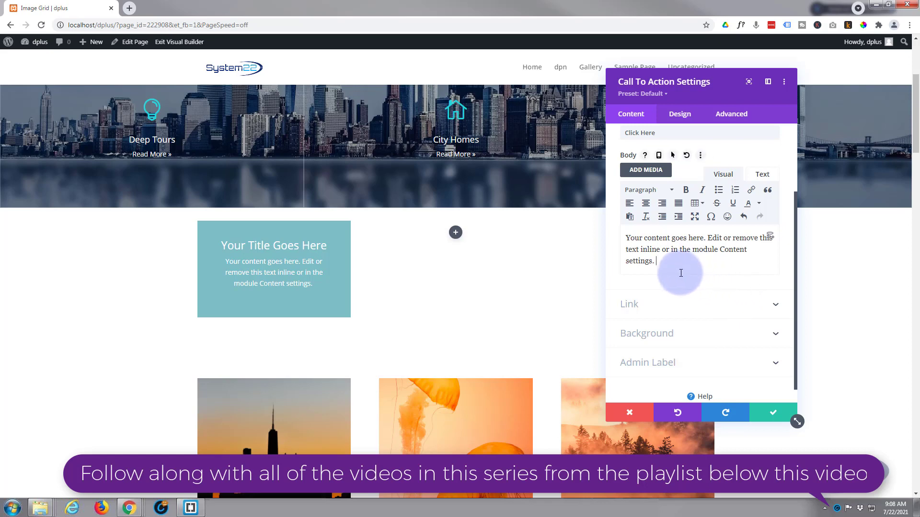
# Set the call-to-action Button Link URL to '#' with target In The Same Window.
pyautogui.click(648, 313)
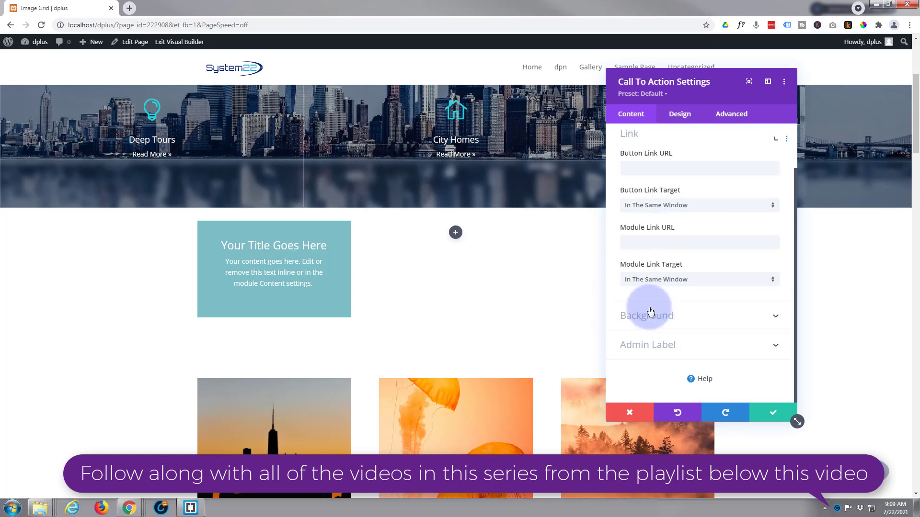
pyautogui.click(622, 173)
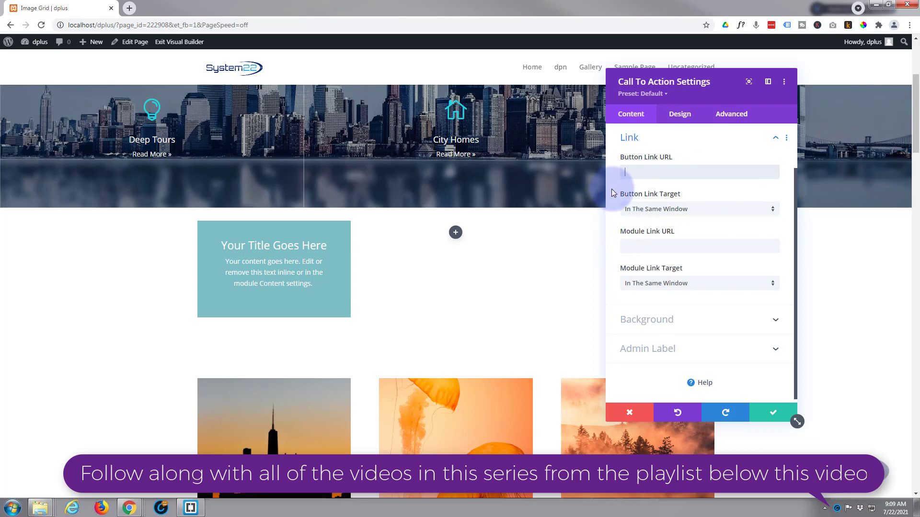
pyautogui.write('#')
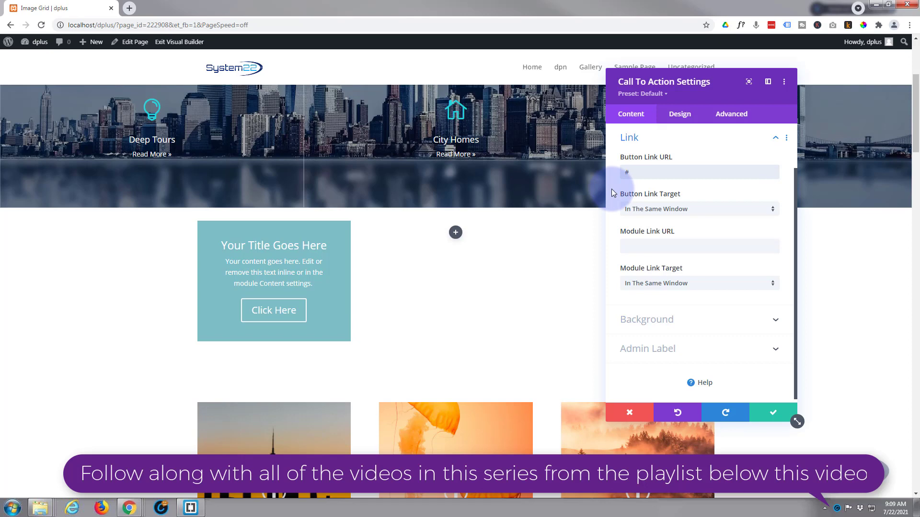
pyautogui.click(632, 247)
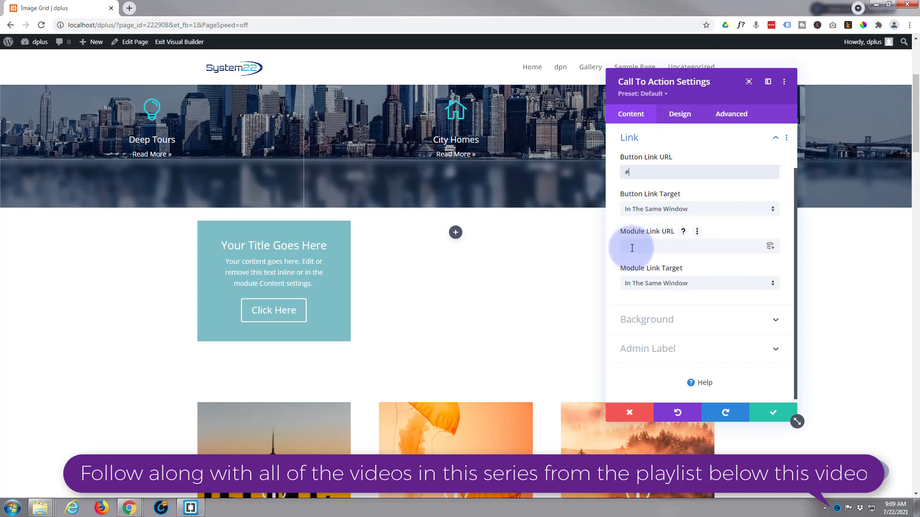
pyautogui.click(632, 247)
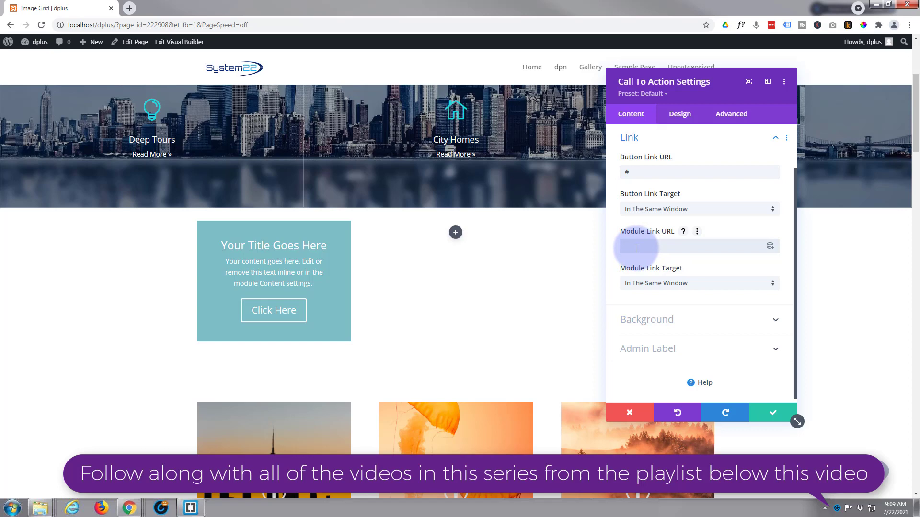
pyautogui.click(676, 220)
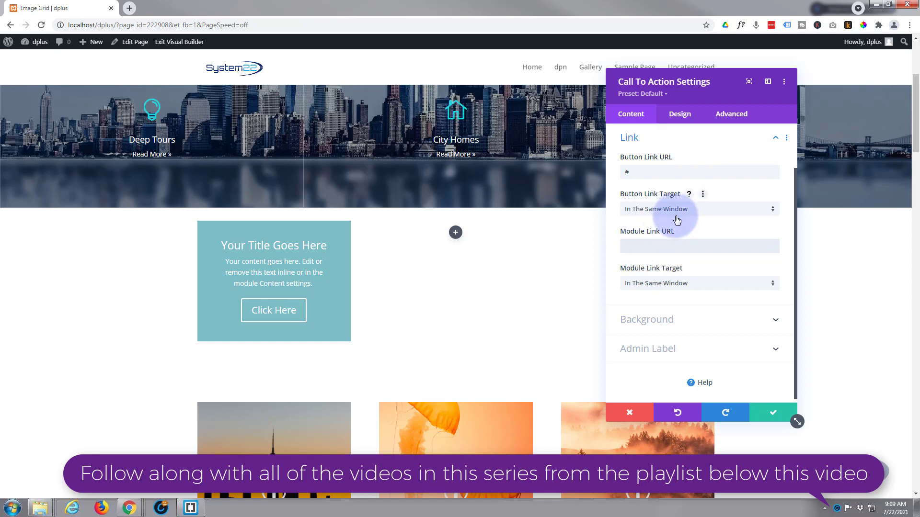
pyautogui.click(677, 219)
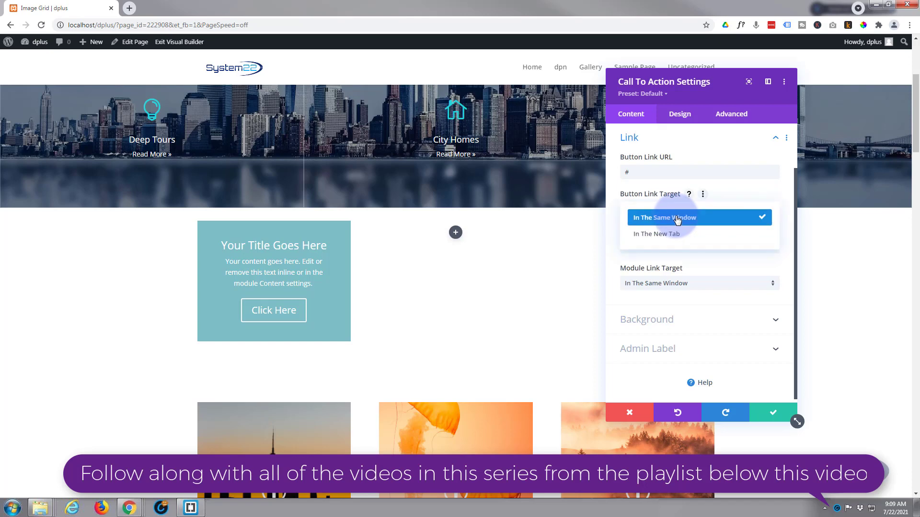
pyautogui.click(610, 209)
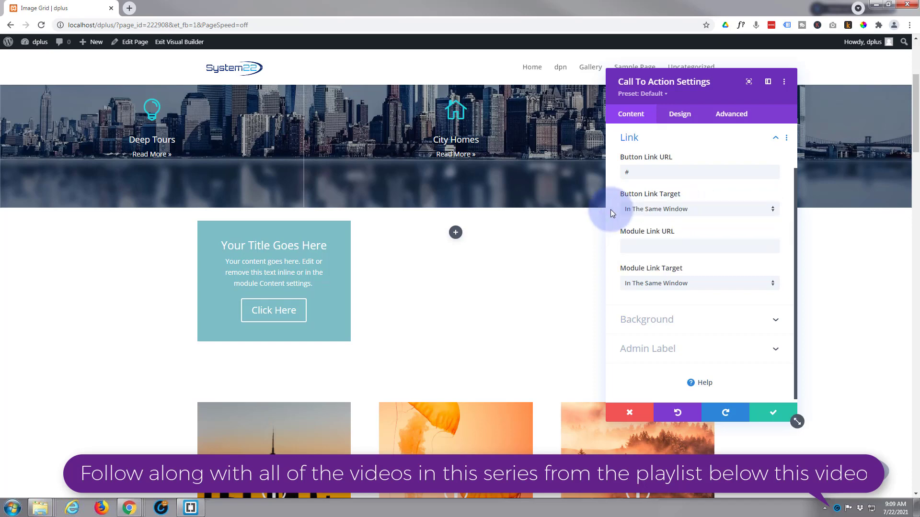
pyautogui.click(672, 115)
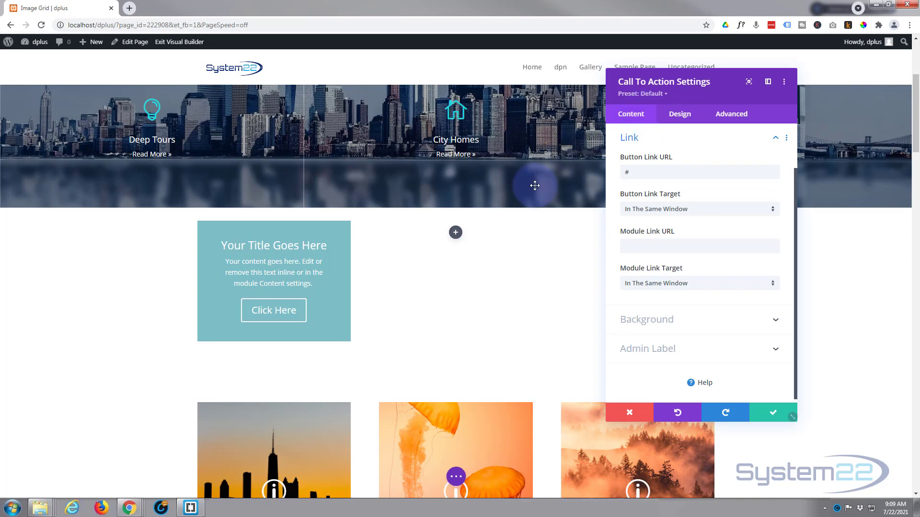
pyautogui.moveTo(331, 252)
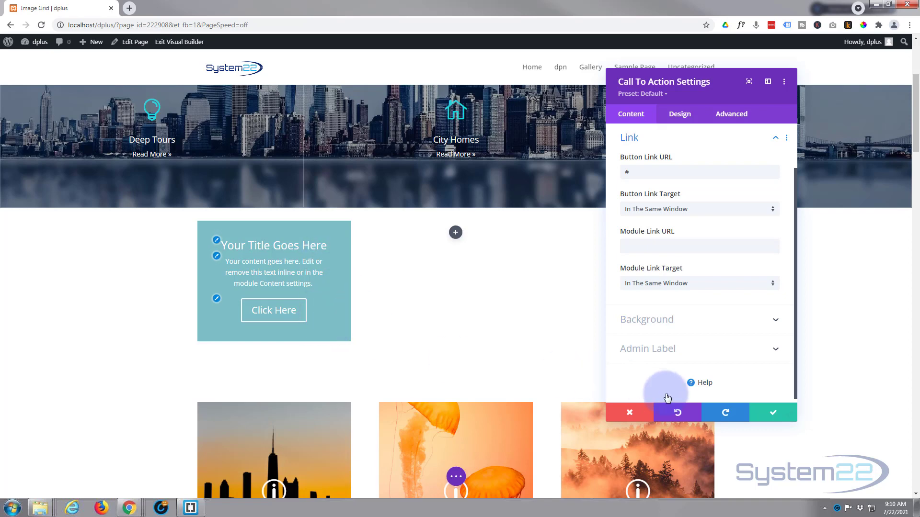
# Save the call-to-action and set the first column's background image to the aurora photo.
pyautogui.click(772, 414)
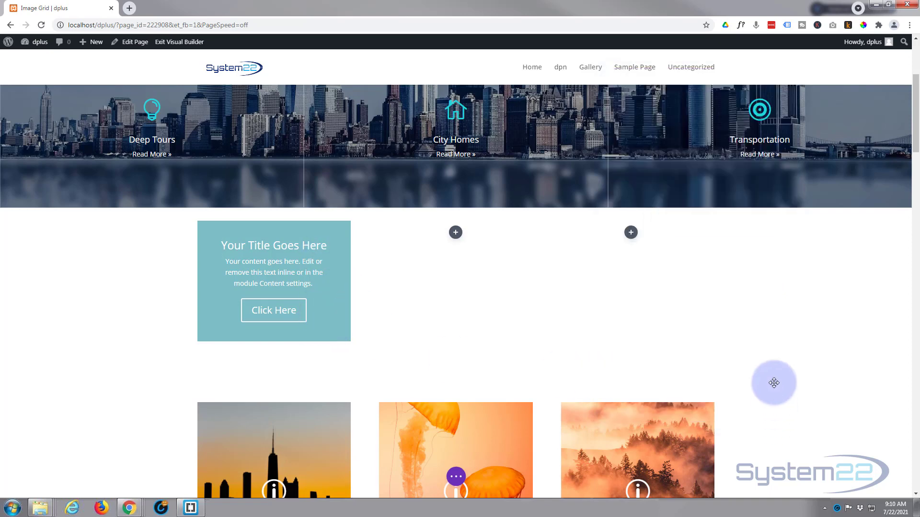
pyautogui.moveTo(222, 246)
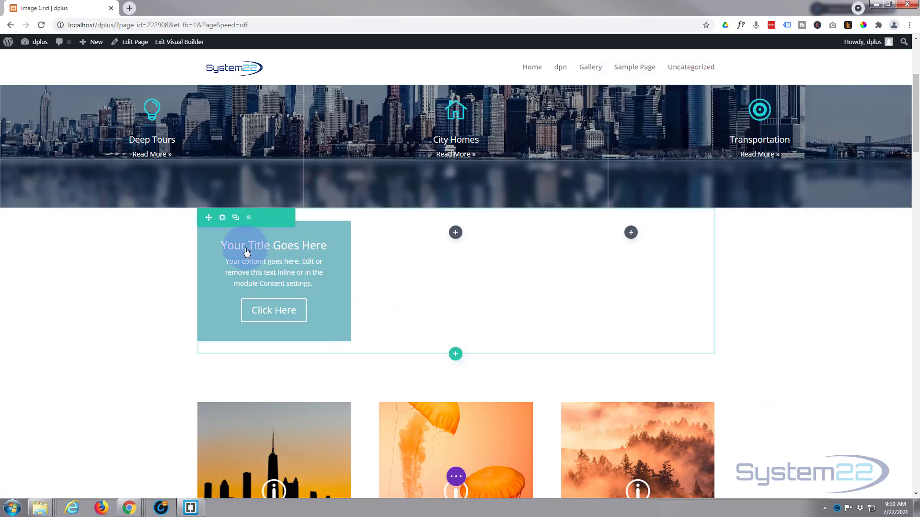
pyautogui.click(221, 219)
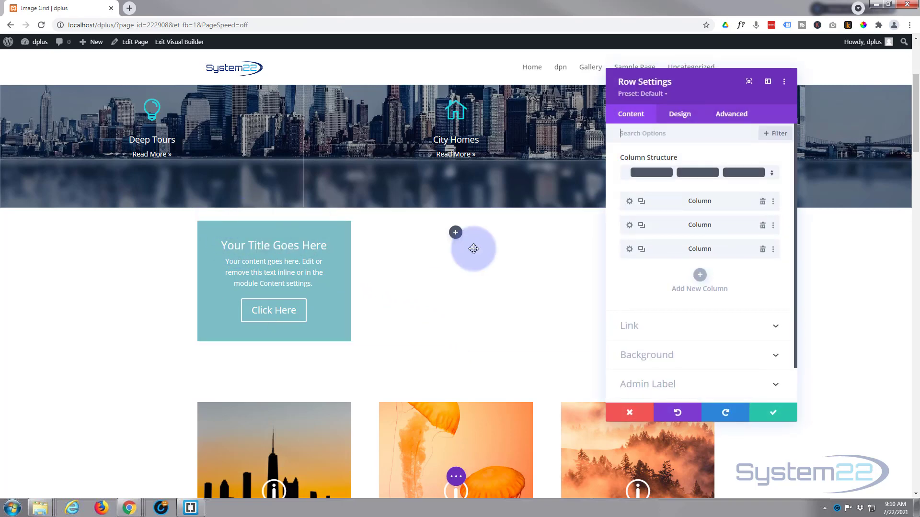
pyautogui.click(630, 202)
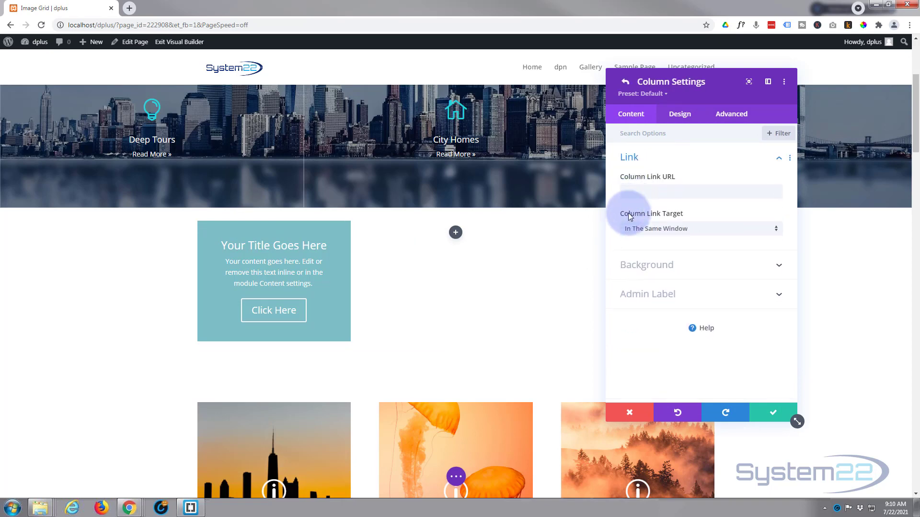
pyautogui.click(708, 267)
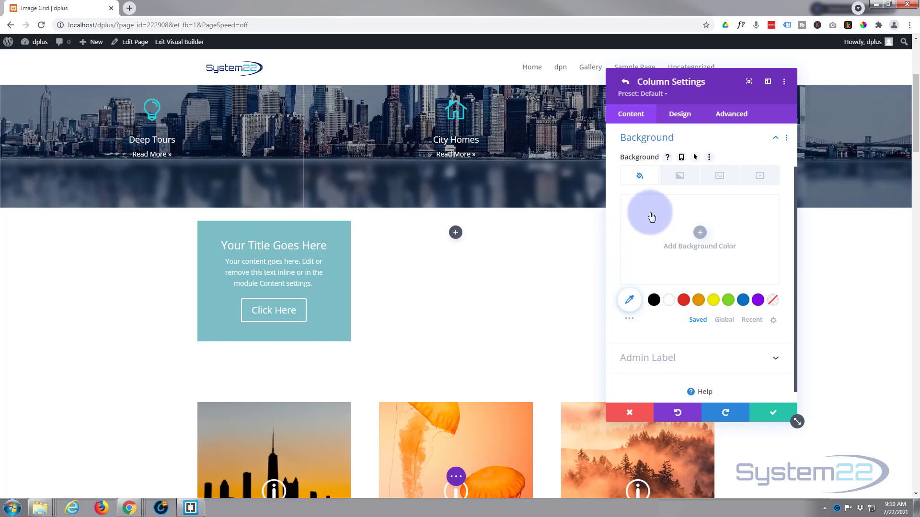
pyautogui.click(721, 177)
pyautogui.click(700, 232)
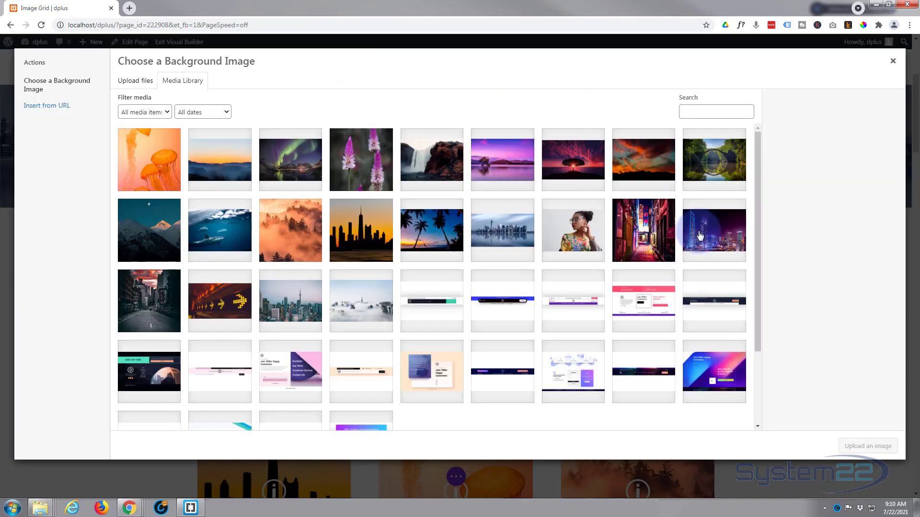
pyautogui.click(312, 159)
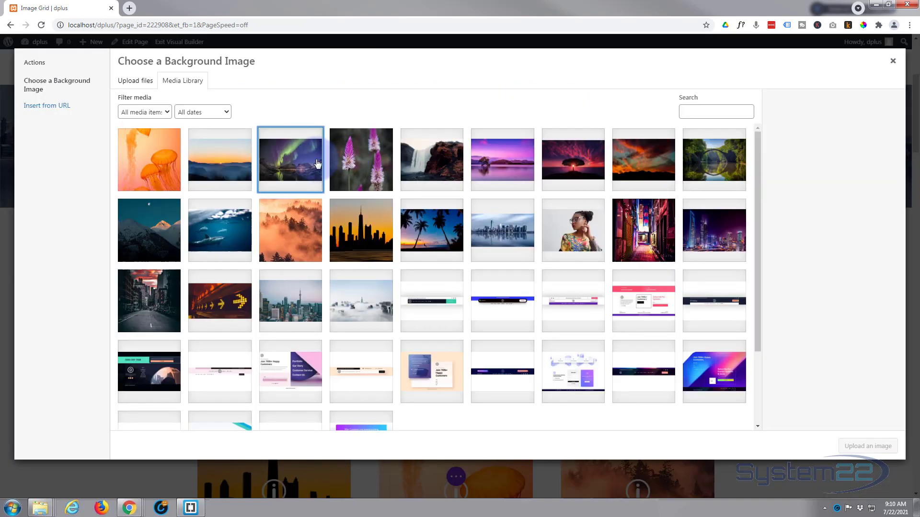
pyautogui.click(868, 447)
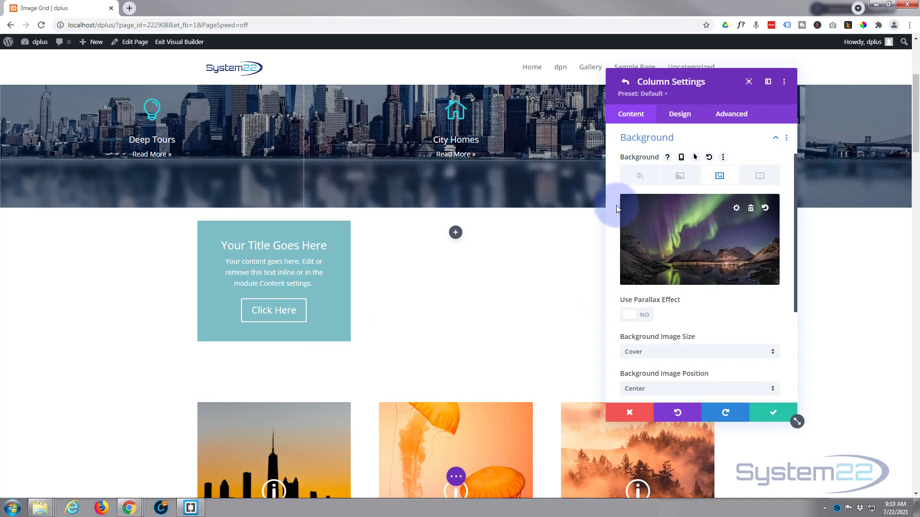
# Enter height:300px; in the first column's Main Element custom CSS.
pyautogui.click(740, 118)
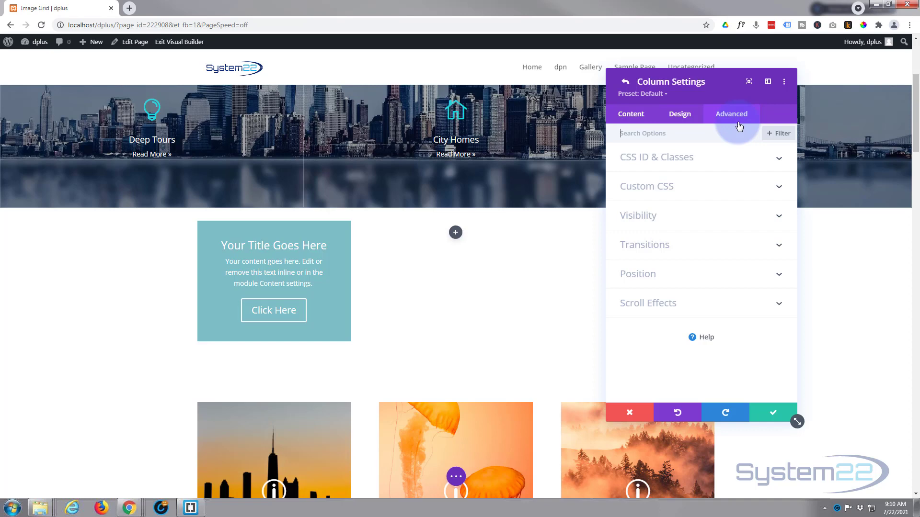
pyautogui.click(727, 192)
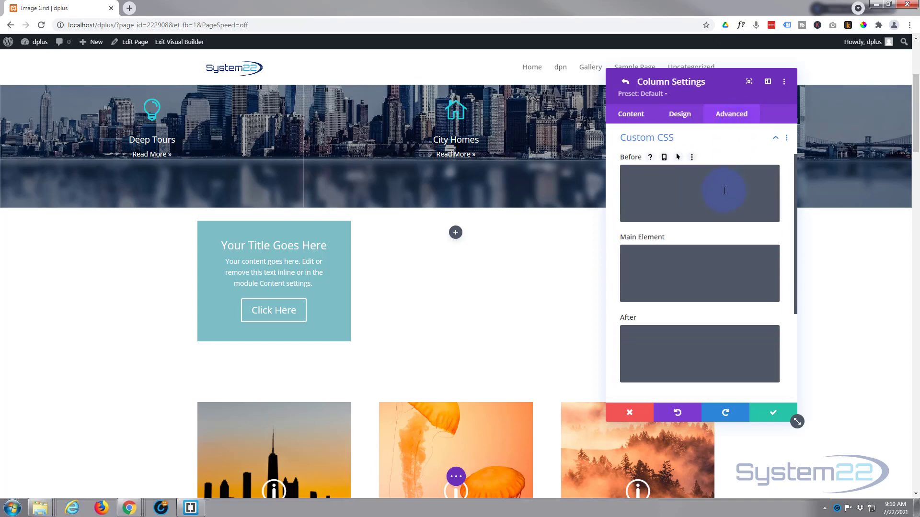
pyautogui.click(651, 264)
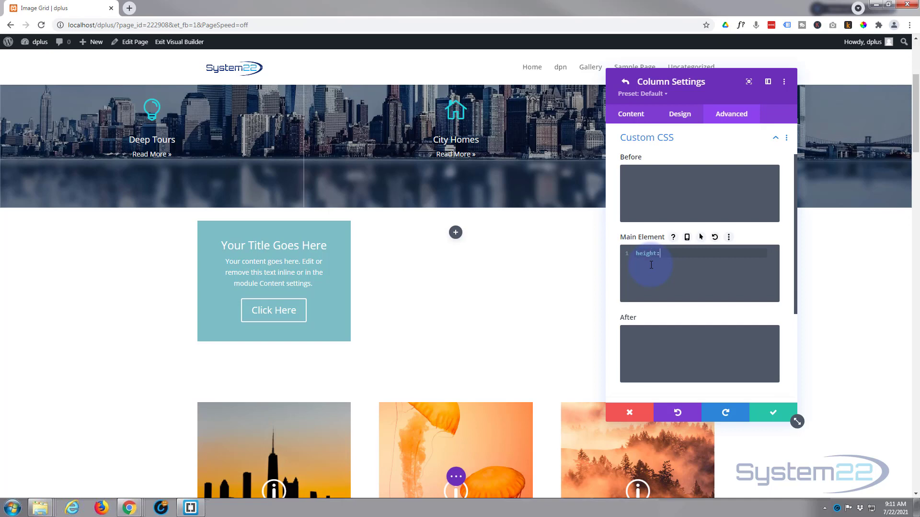
pyautogui.write('x;')
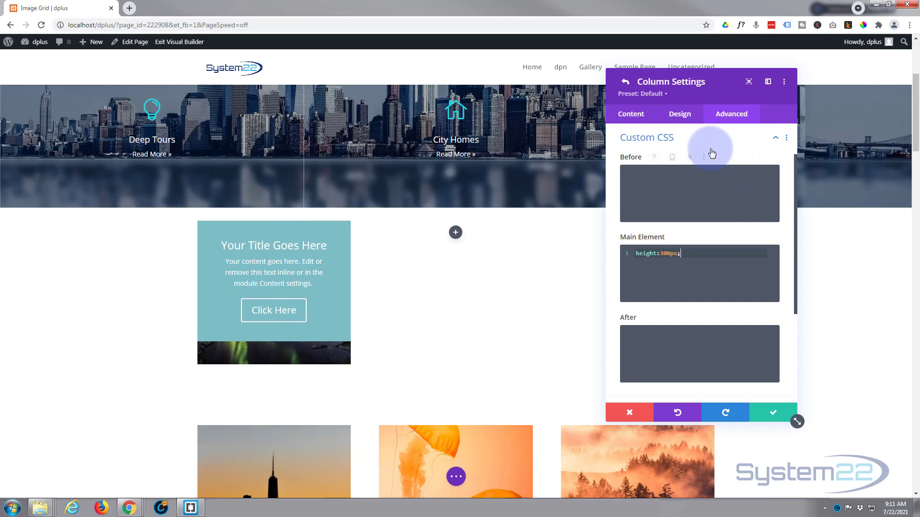
# Under Visibility, set the first column's Horizontal and Vertical Overflow both to Hidden.
pyautogui.click(682, 138)
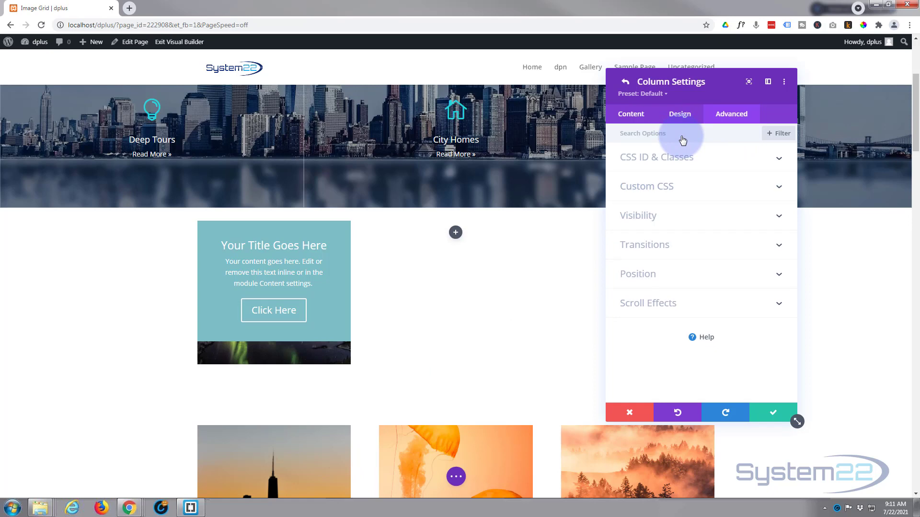
pyautogui.click(697, 221)
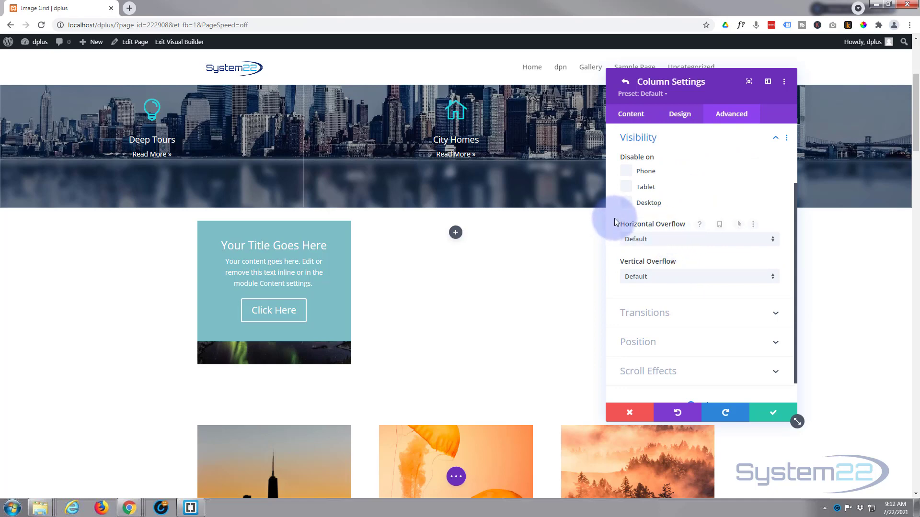
pyautogui.click(656, 243)
pyautogui.click(649, 295)
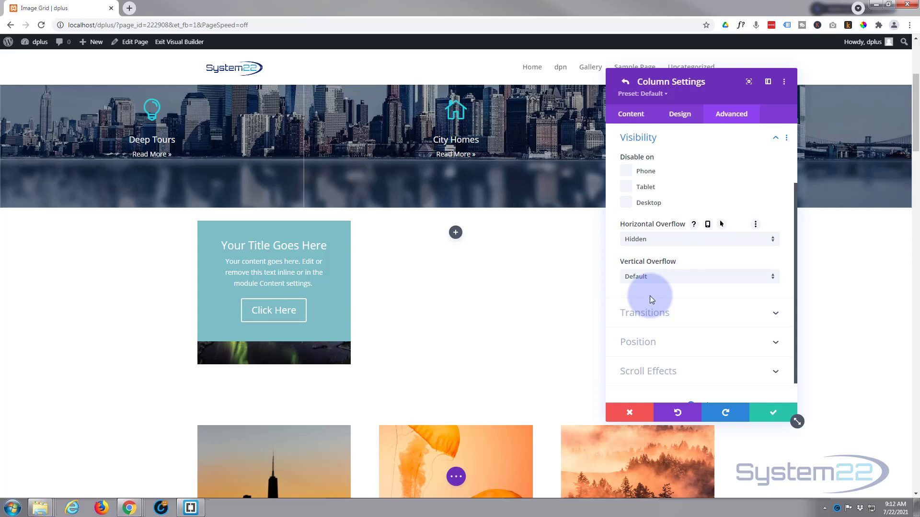
pyautogui.click(660, 276)
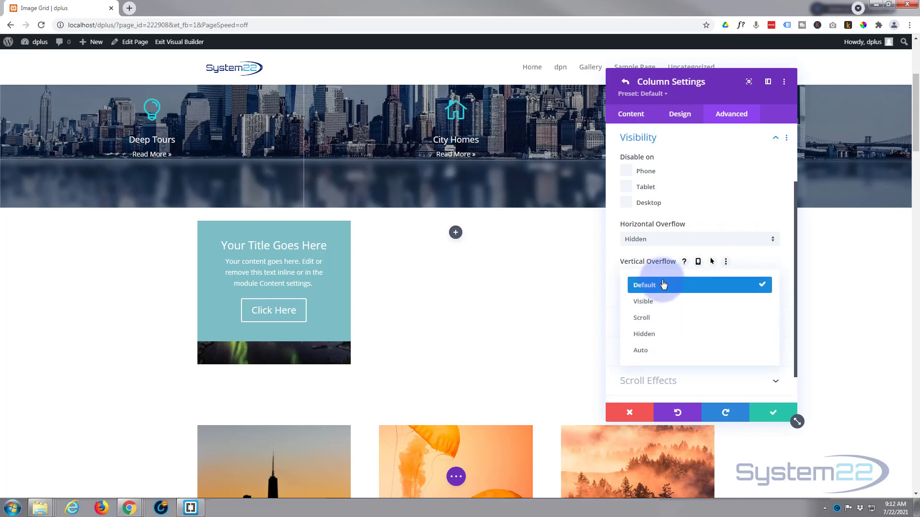
pyautogui.click(663, 334)
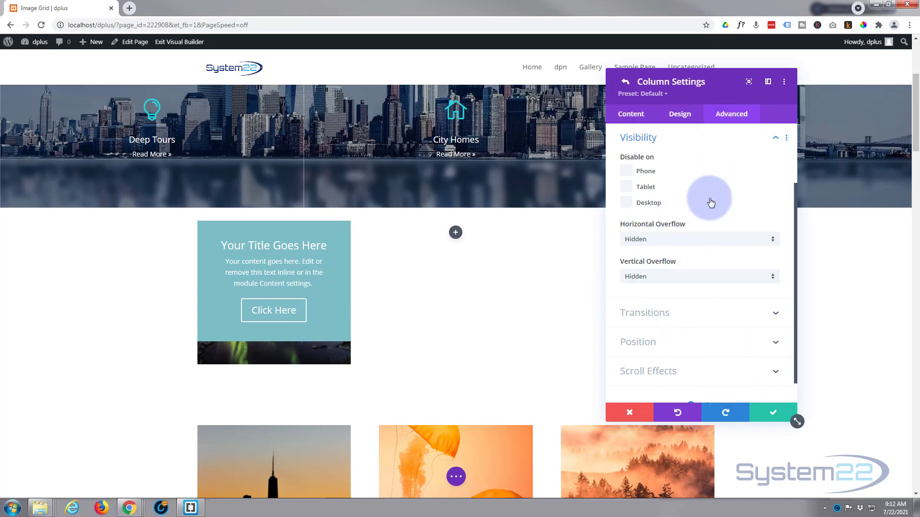
# Save the column settings, then set the row's Padding Top to 100px and save.
pyautogui.click(769, 417)
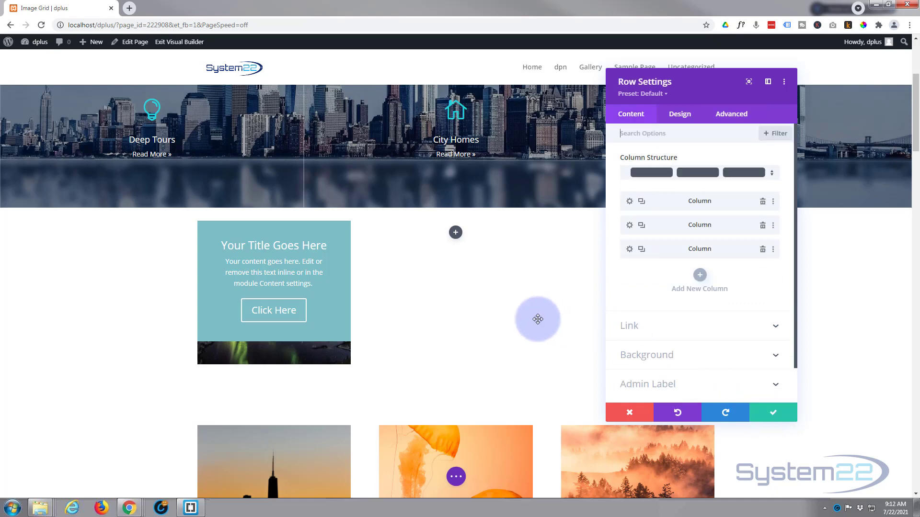
pyautogui.click(684, 118)
pyautogui.click(684, 186)
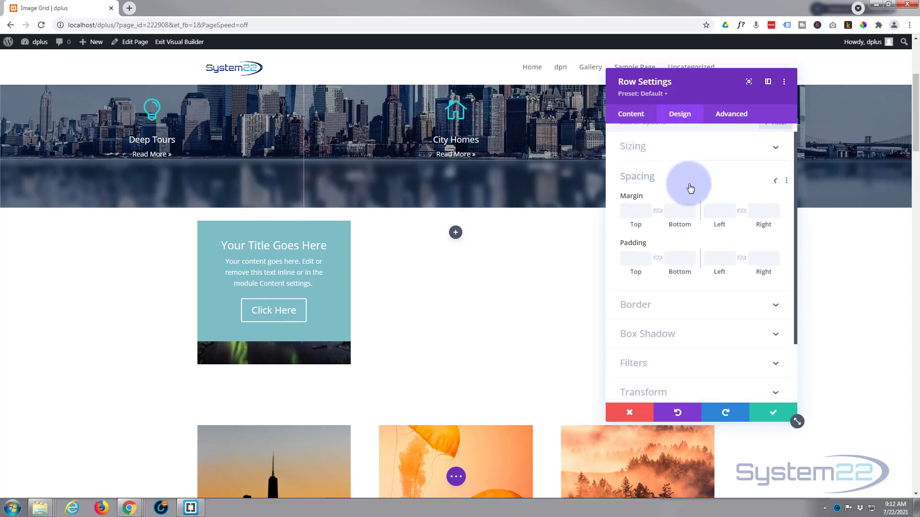
pyautogui.click(636, 218)
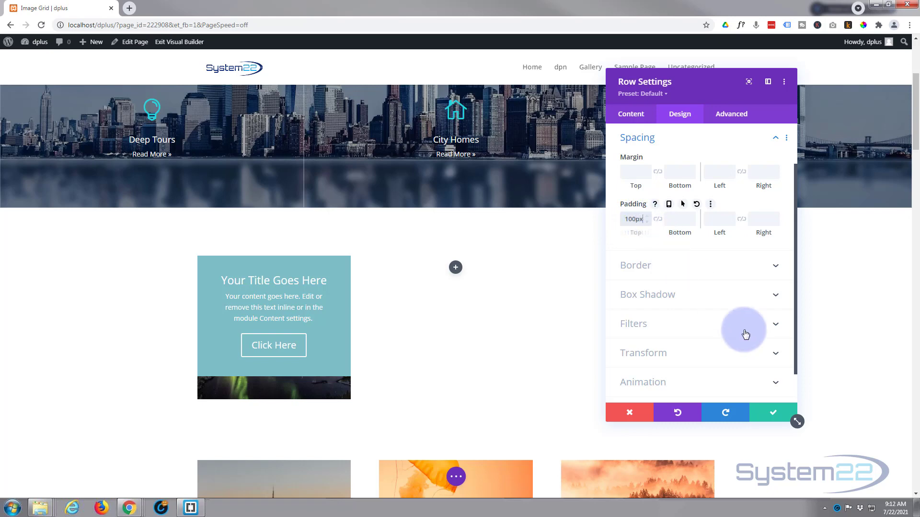
pyautogui.click(772, 417)
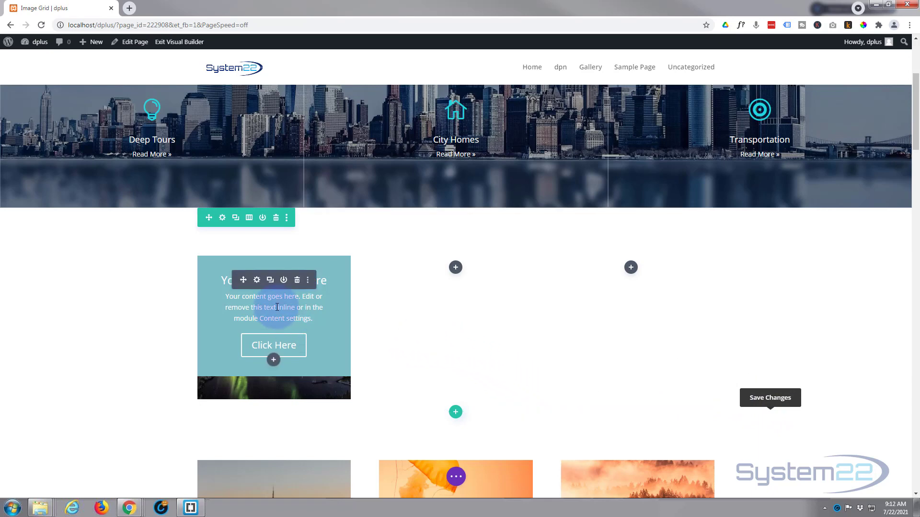
# Set the Call To Action module's Margin Top to 230px under Design > Spacing.
pyautogui.click(257, 280)
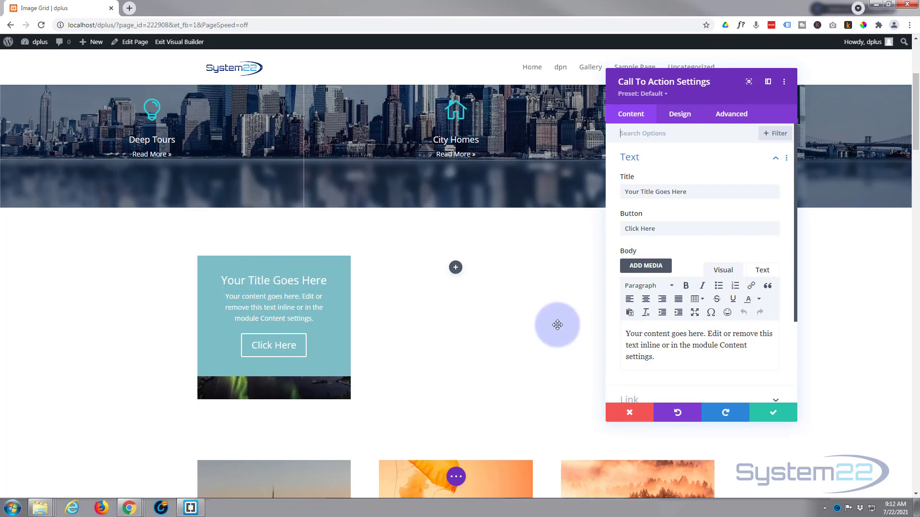
pyautogui.click(683, 116)
pyautogui.click(719, 226)
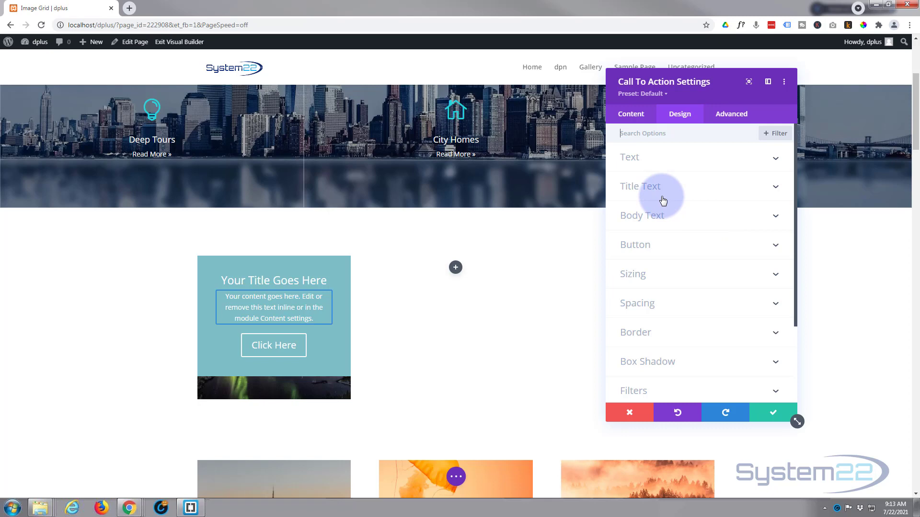
pyautogui.click(676, 311)
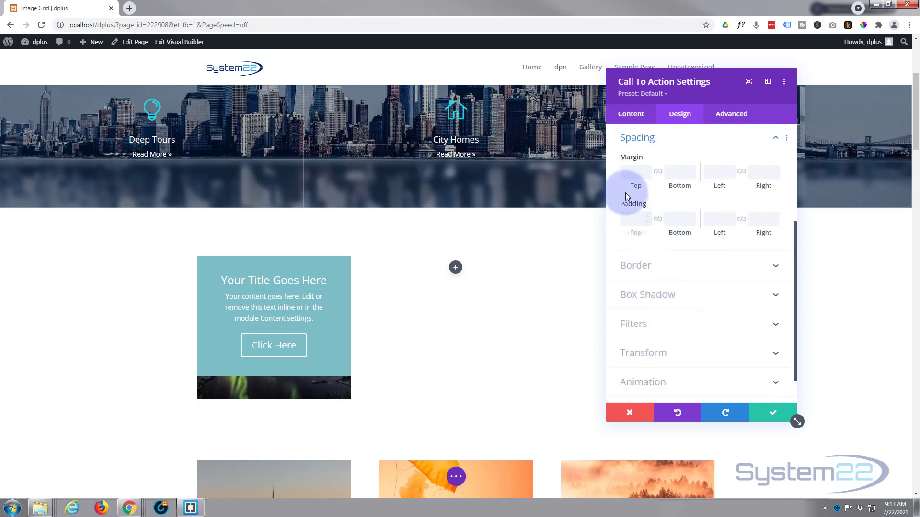
pyautogui.moveTo(630, 174)
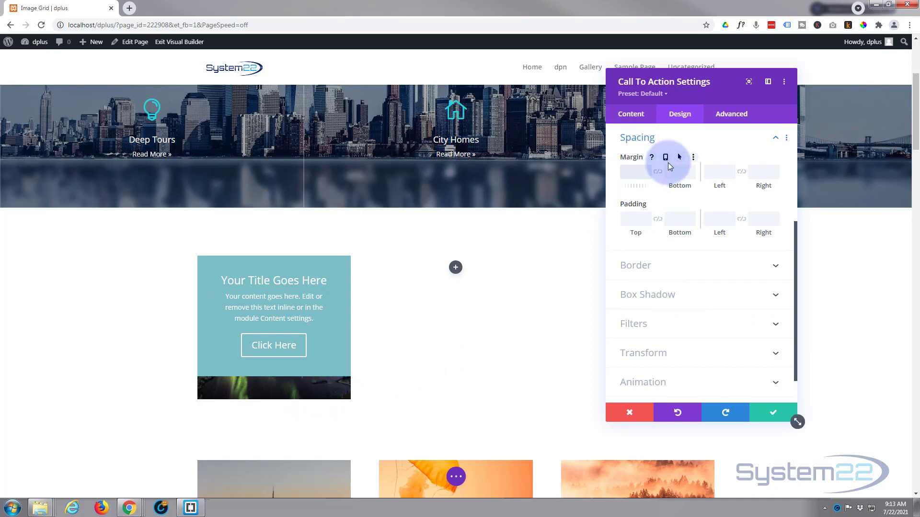
pyautogui.write('200')
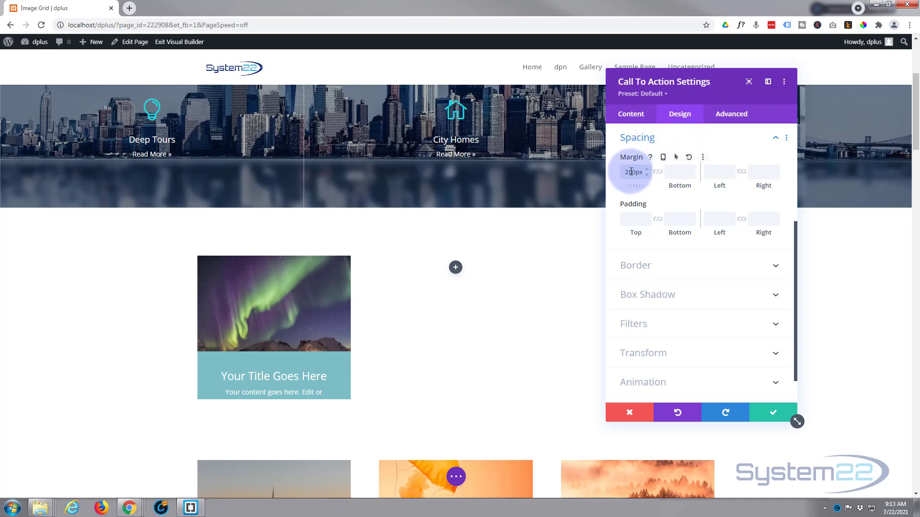
pyautogui.moveTo(634, 173); pyautogui.dragTo(635, 174)
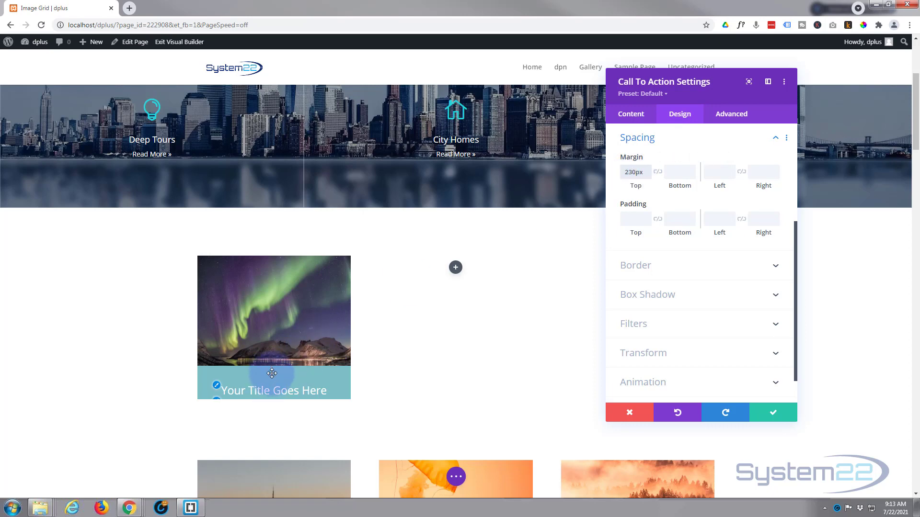
# Set the call-to-action's Padding Top to 0px and Margin Top to 260px.
pyautogui.click(404, 385)
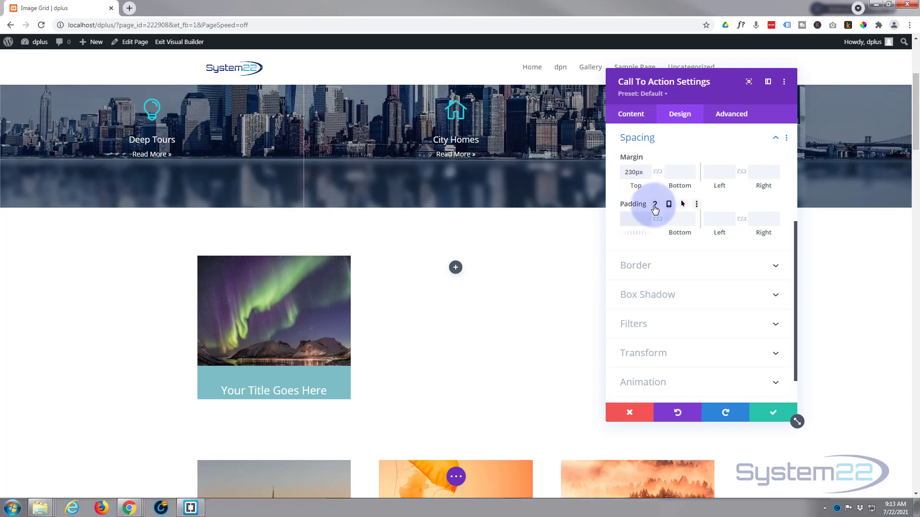
pyautogui.write('0')
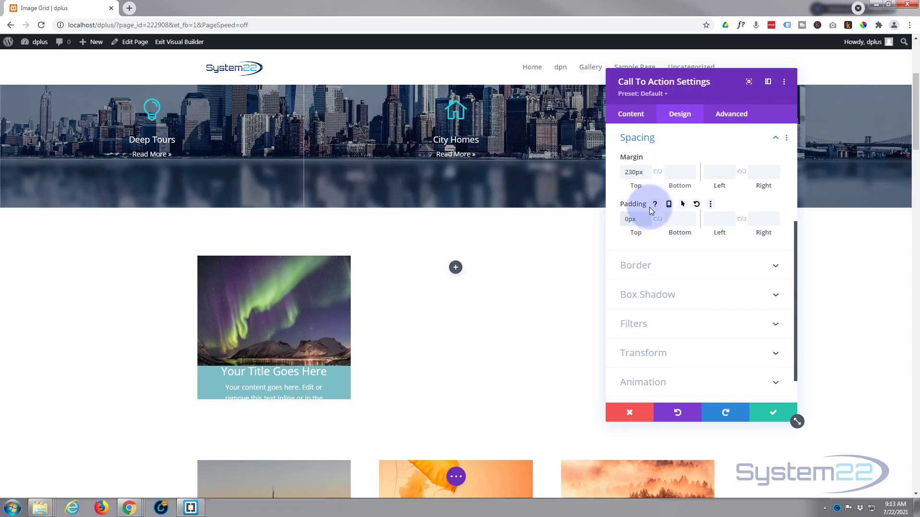
pyautogui.moveTo(630, 176); pyautogui.dragTo(631, 171)
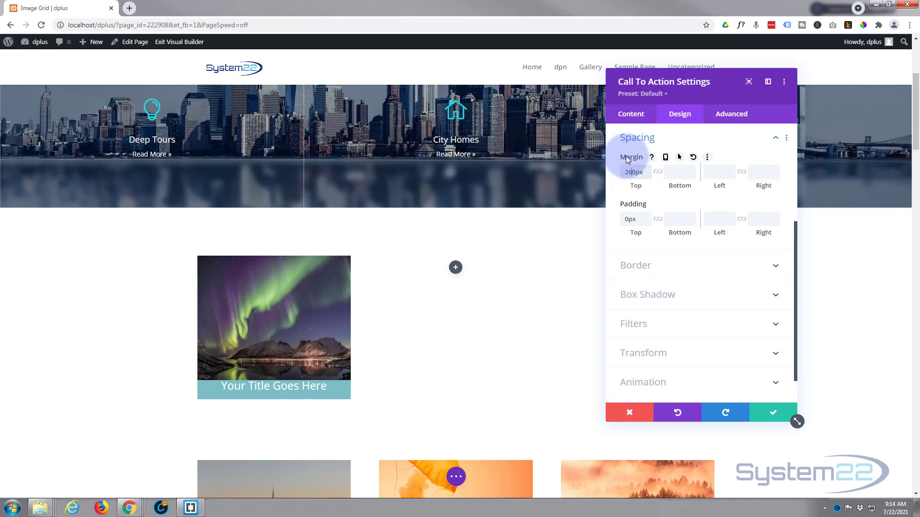
# Set the call-to-action's hover top margin to 0px.
pyautogui.click(680, 158)
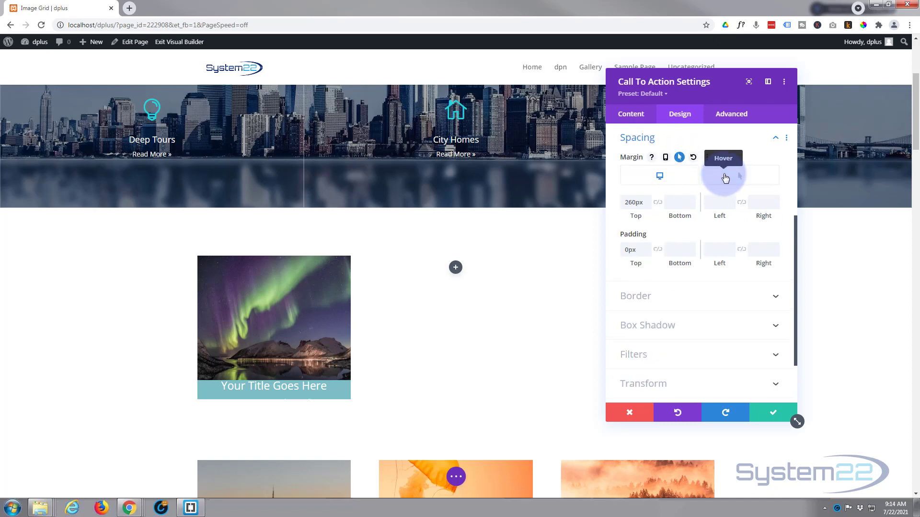
pyautogui.click(725, 178)
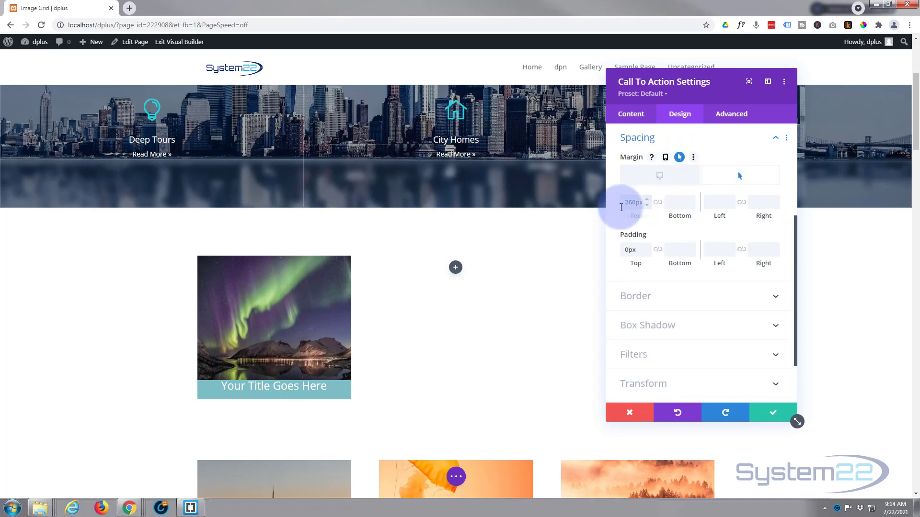
pyautogui.click(635, 202)
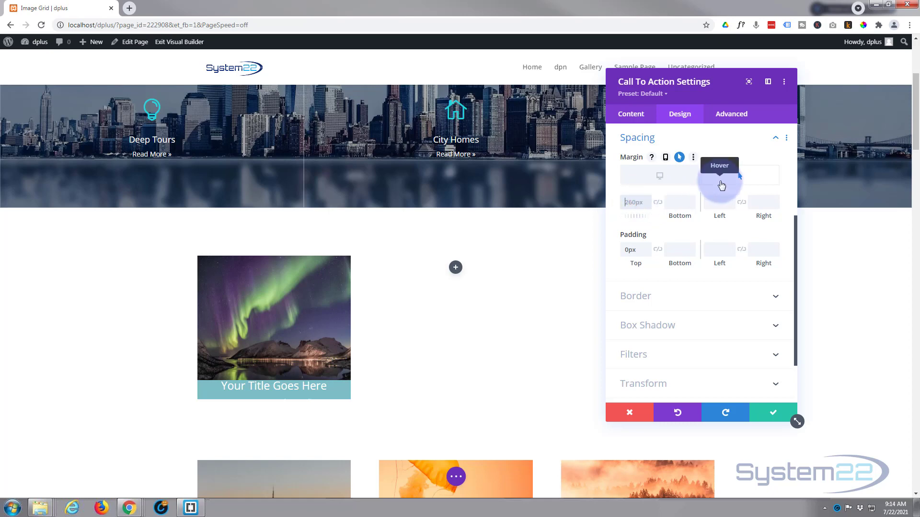
pyautogui.write('0')
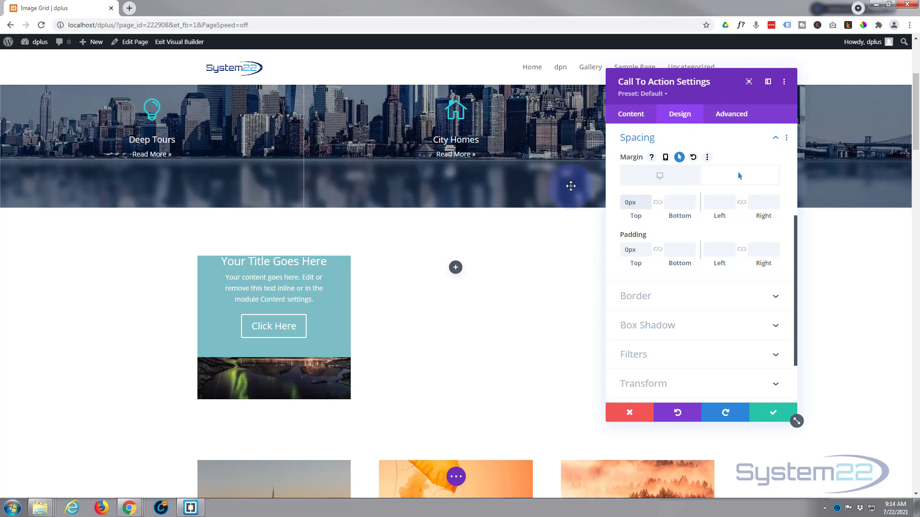
pyautogui.click(623, 250)
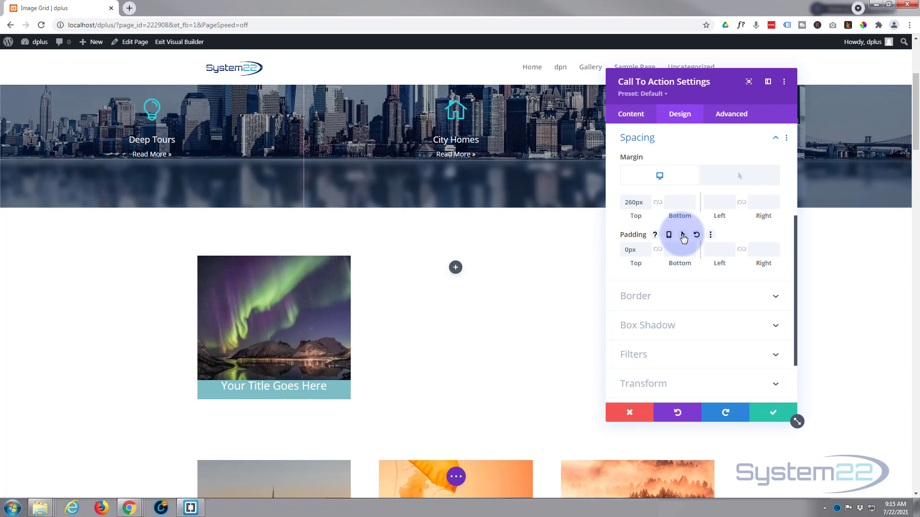
# Give the module 70px hover padding, linking top and bottom values.
pyautogui.click(683, 236)
pyautogui.click(660, 255)
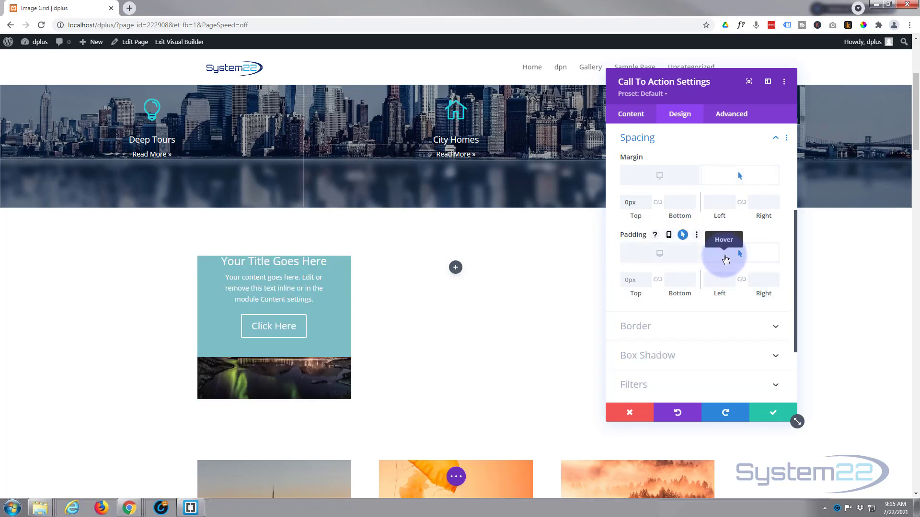
pyautogui.click(725, 255)
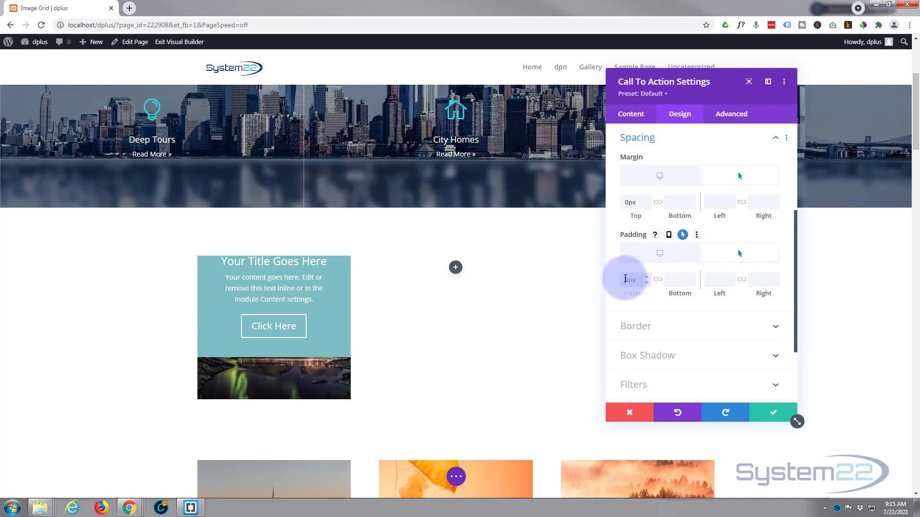
pyautogui.click(625, 280)
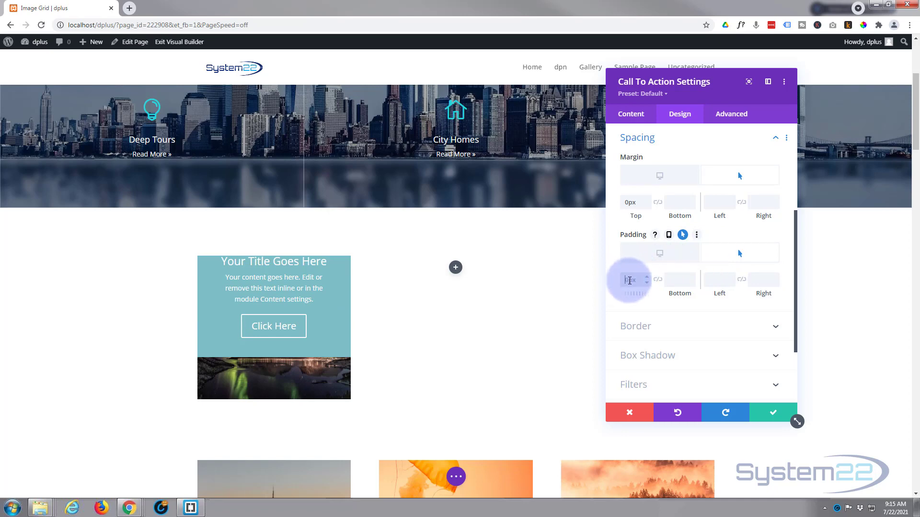
pyautogui.write('50')
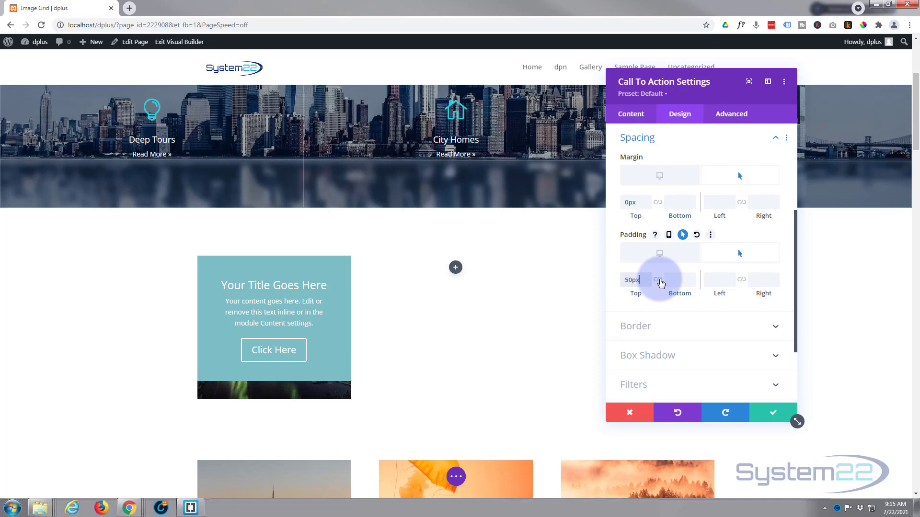
pyautogui.click(658, 280)
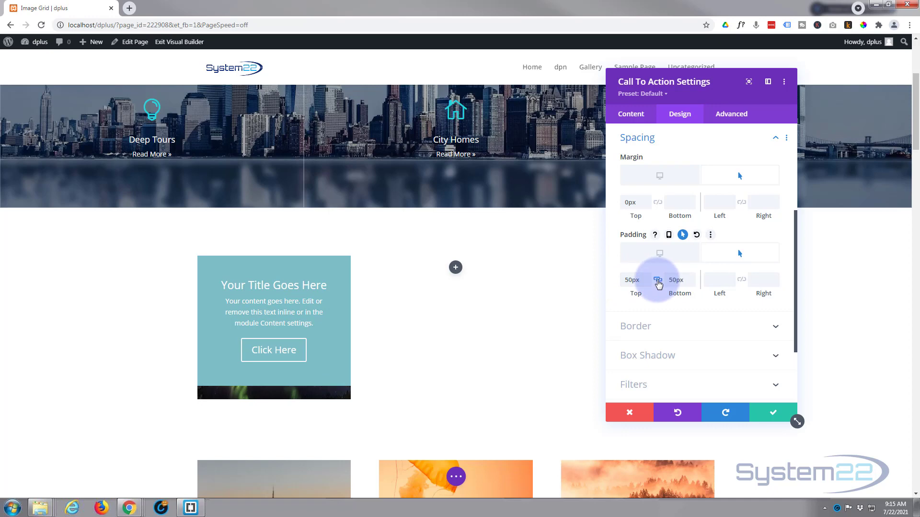
pyautogui.click(628, 280)
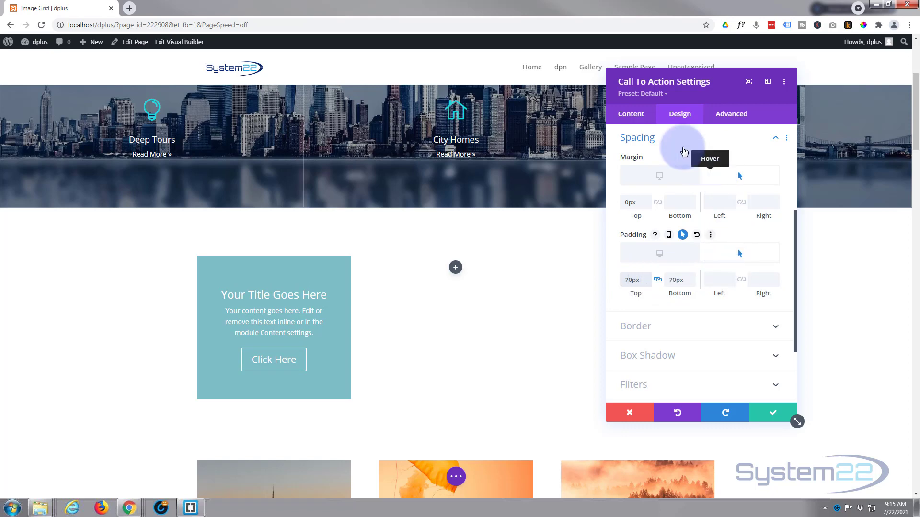
# Remove the module's teal background colour so the aurora image shows.
pyautogui.click(633, 120)
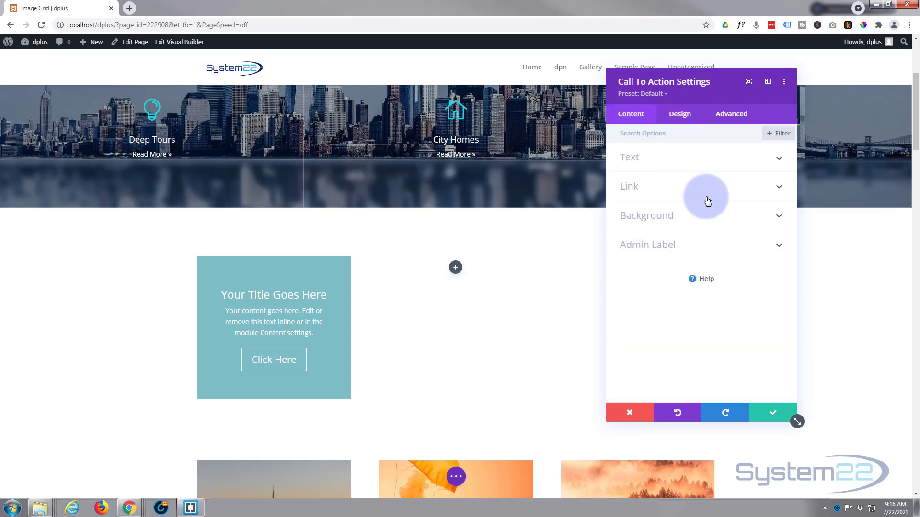
pyautogui.click(700, 216)
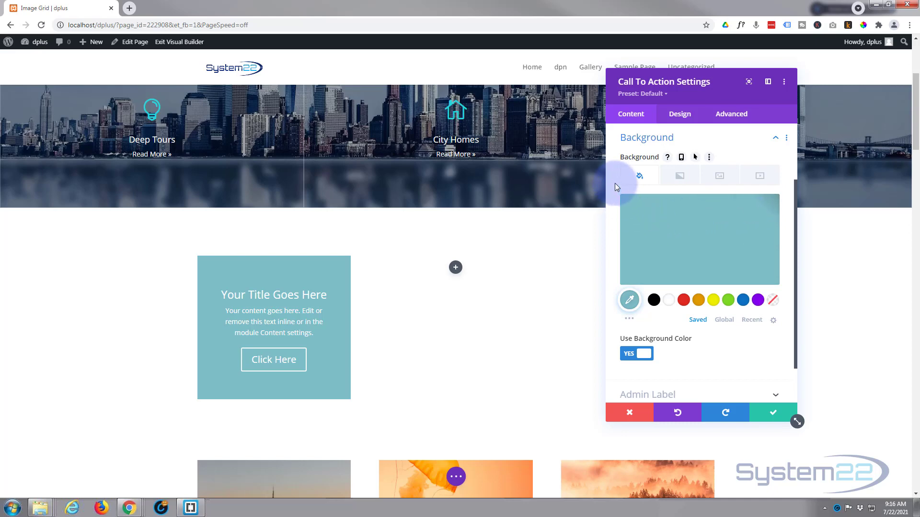
pyautogui.click(697, 159)
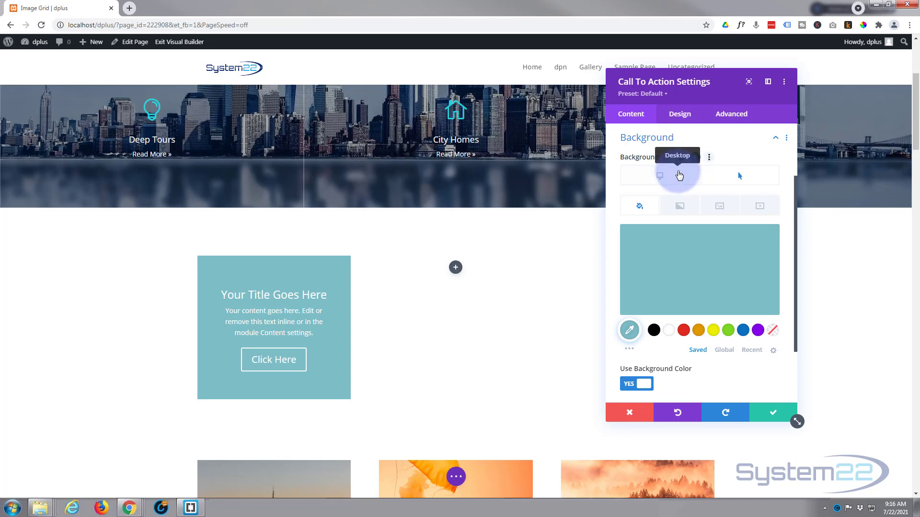
pyautogui.click(707, 178)
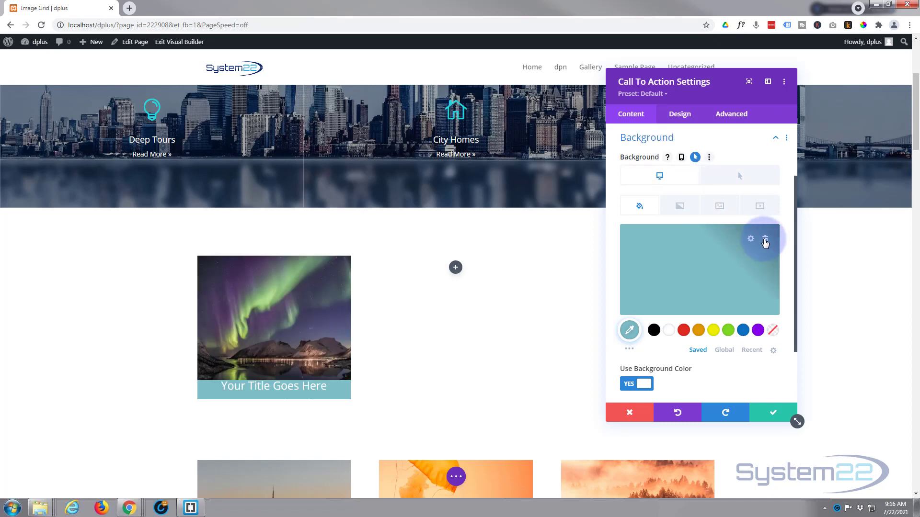
pyautogui.click(765, 241)
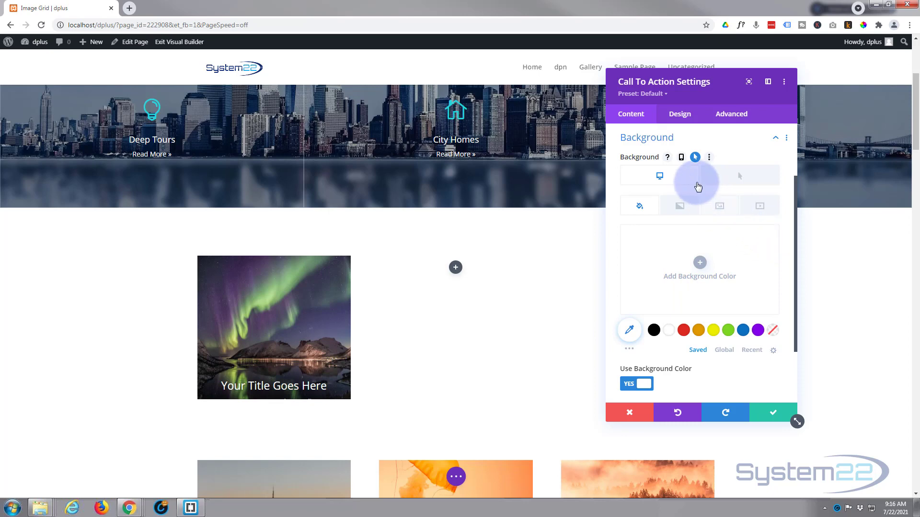
# Make the hover background a semi-transparent purple #8300e9.
pyautogui.click(733, 181)
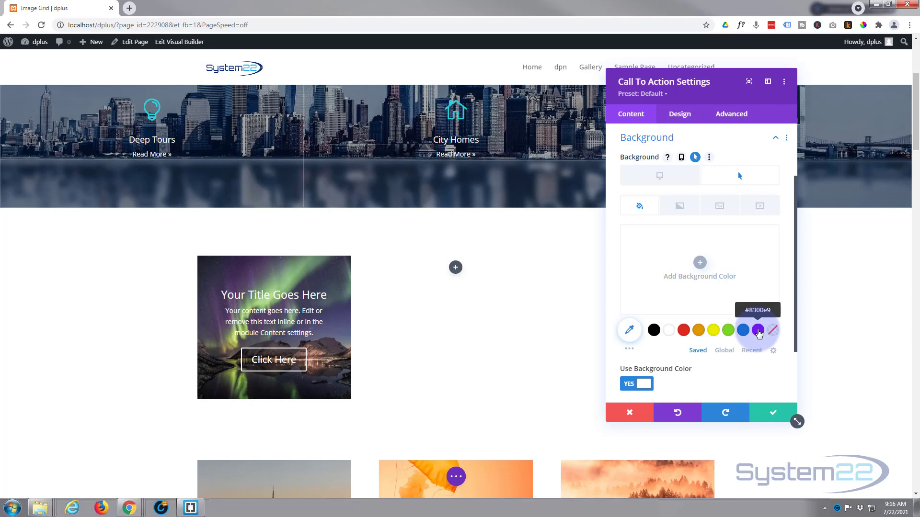
pyautogui.click(757, 330)
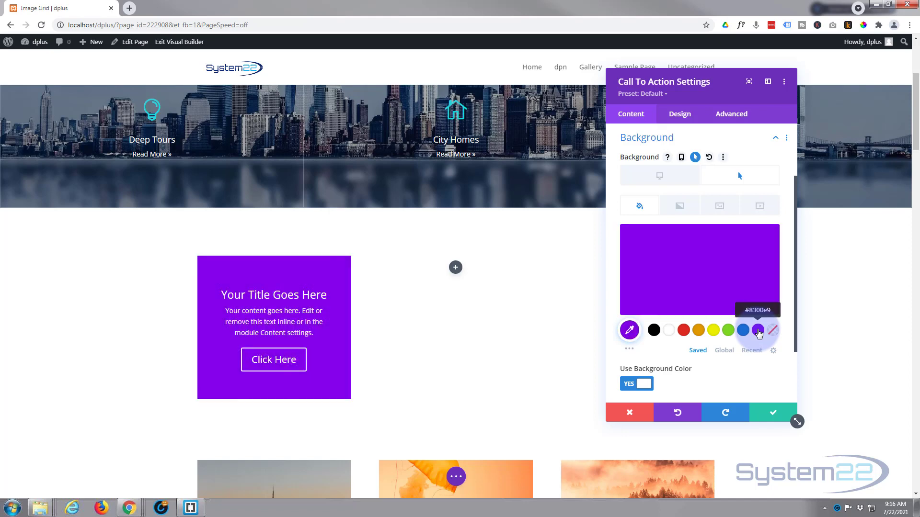
pyautogui.moveTo(666, 308)
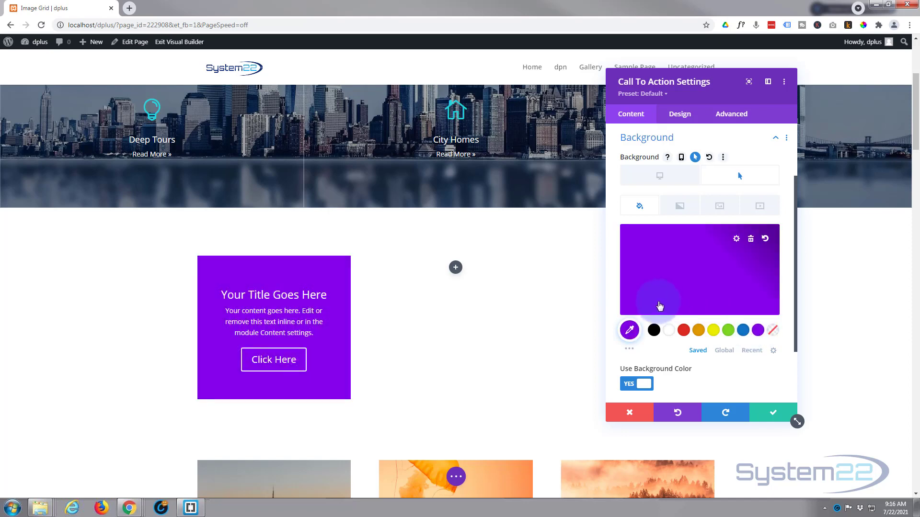
pyautogui.click(684, 278)
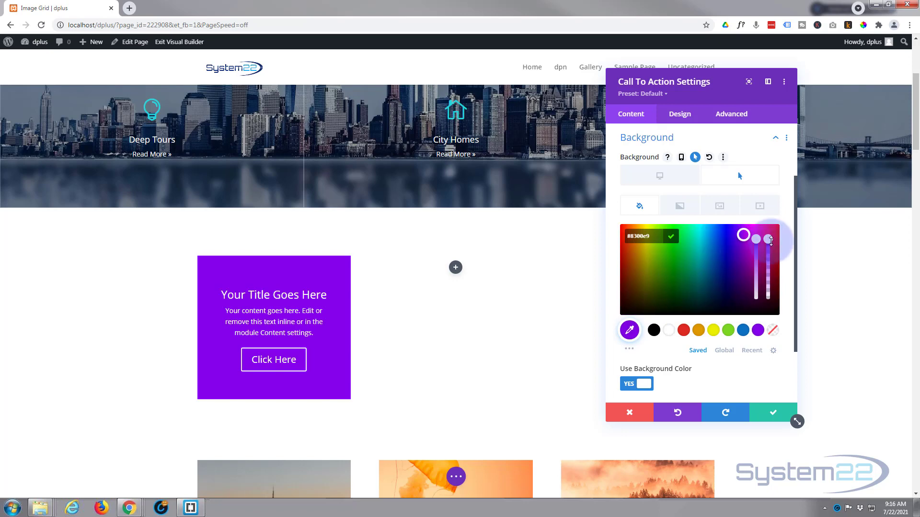
pyautogui.moveTo(769, 240)
pyautogui.mouseDown()
pyautogui.moveTo(768, 276)
pyautogui.moveTo(767, 242)
pyautogui.mouseUp()
pyautogui.click(670, 178)
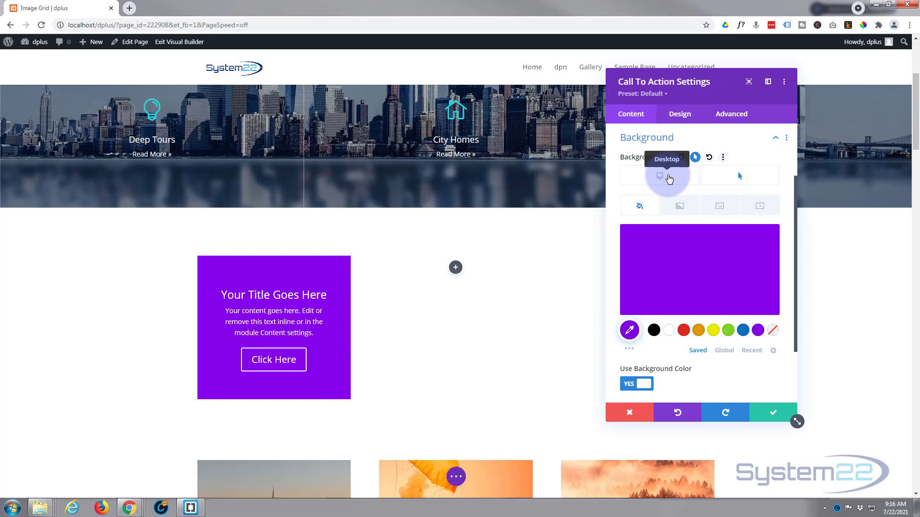
pyautogui.click(669, 178)
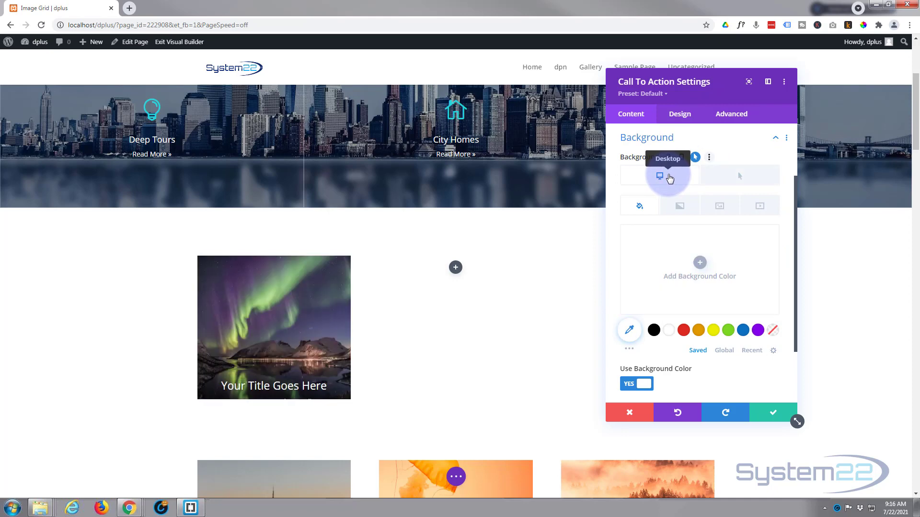
pyautogui.click(746, 183)
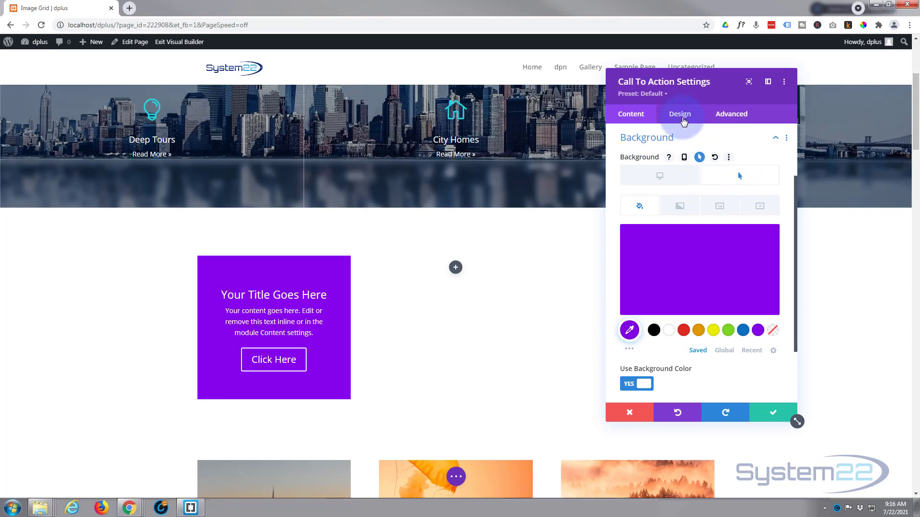
# Expand the Design tab's Button options, then move to the module's Advanced options.
pyautogui.click(683, 117)
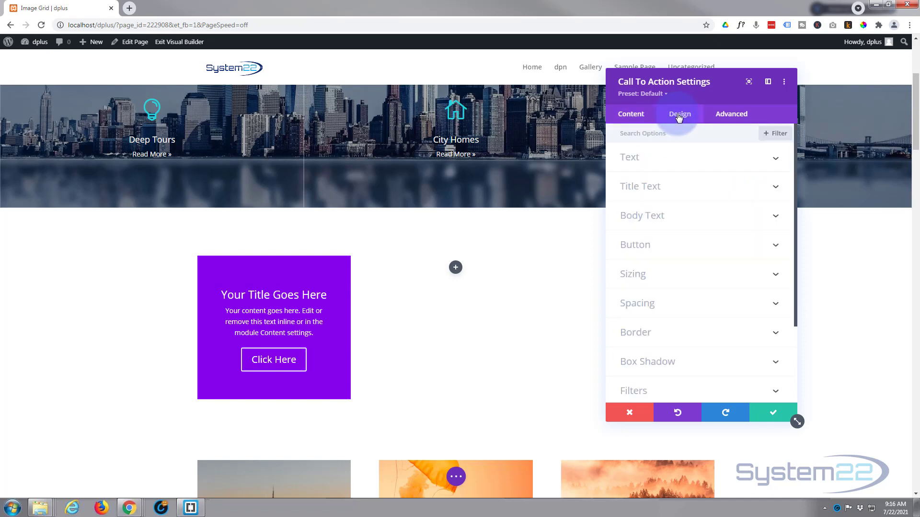
pyautogui.click(694, 246)
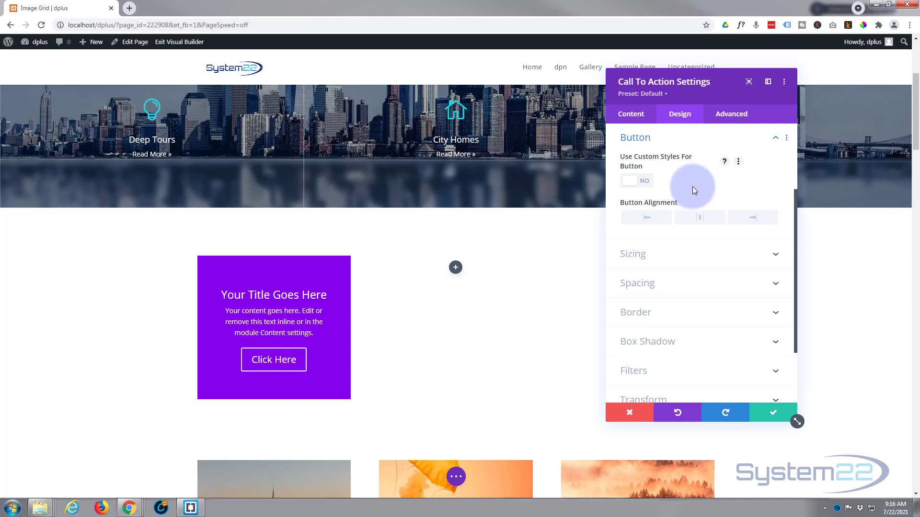
pyautogui.click(728, 118)
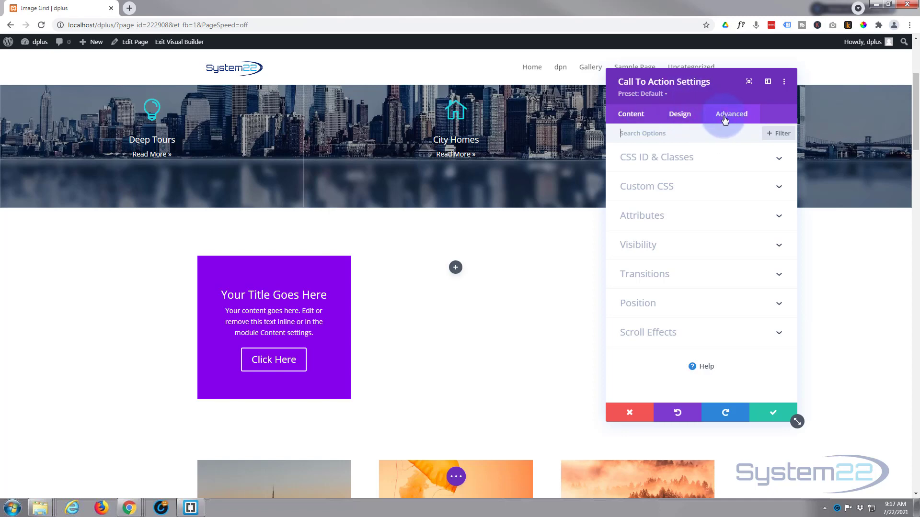
# Set the transition duration to 750ms and the speed curve to Ease-In-Out.
pyautogui.click(691, 280)
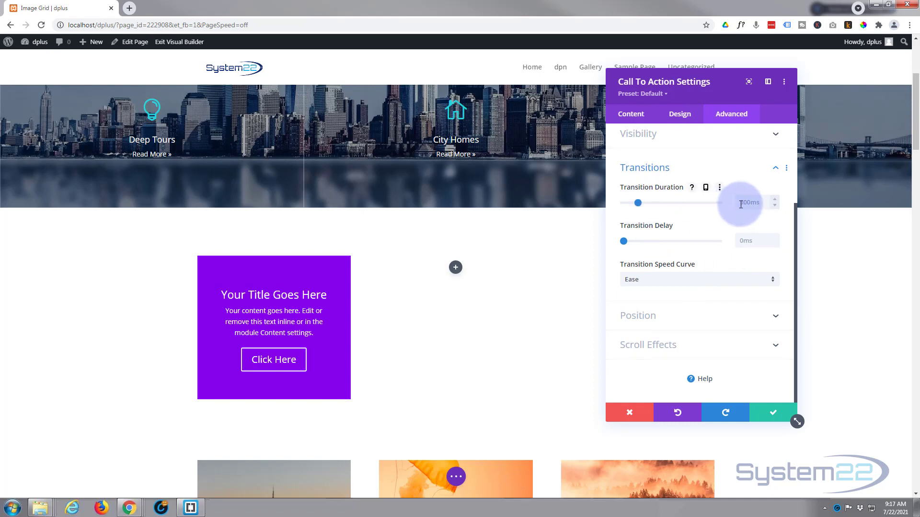
pyautogui.moveTo(638, 203); pyautogui.dragTo(663, 202)
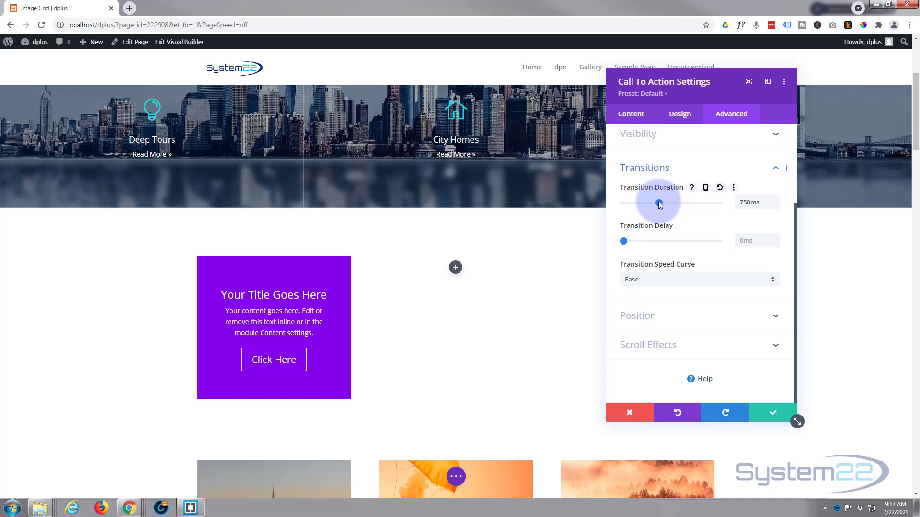
pyautogui.click(641, 280)
pyautogui.click(643, 290)
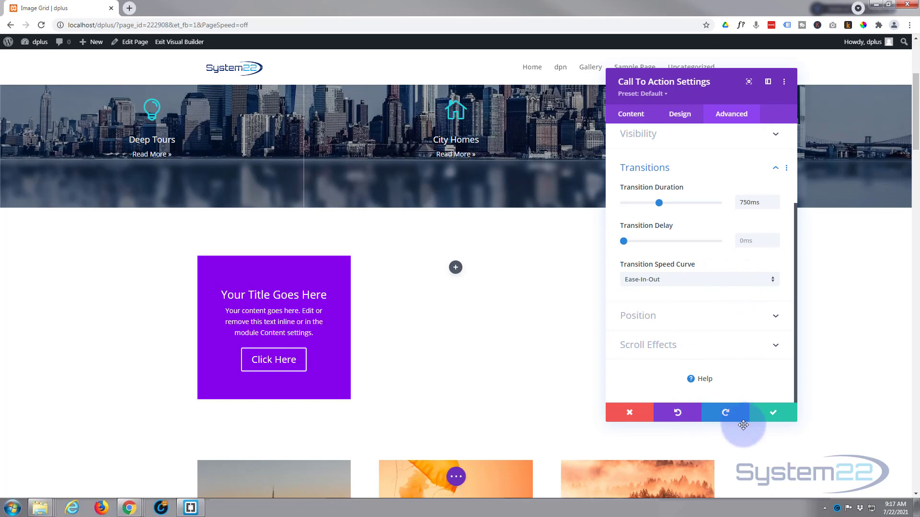
# Confirm the module changes, save the page as a draft, and exit the Visual Builder.
pyautogui.click(770, 417)
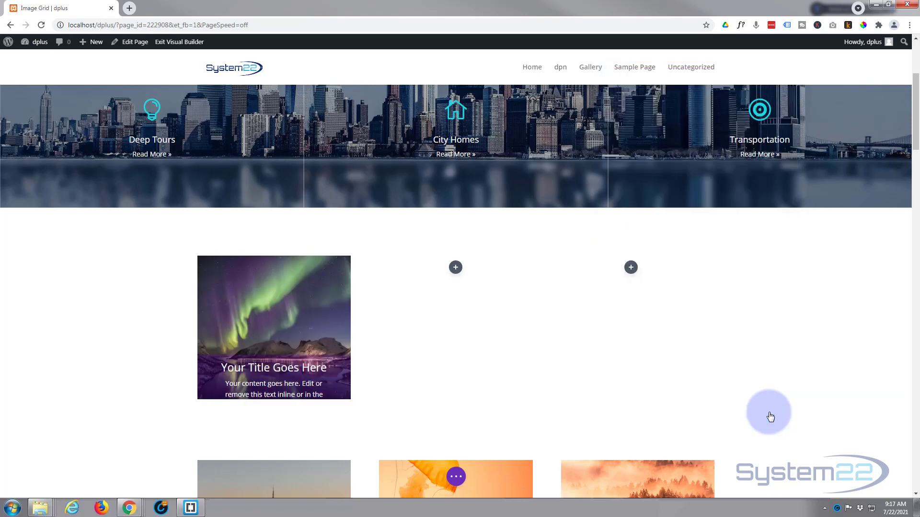
pyautogui.click(458, 479)
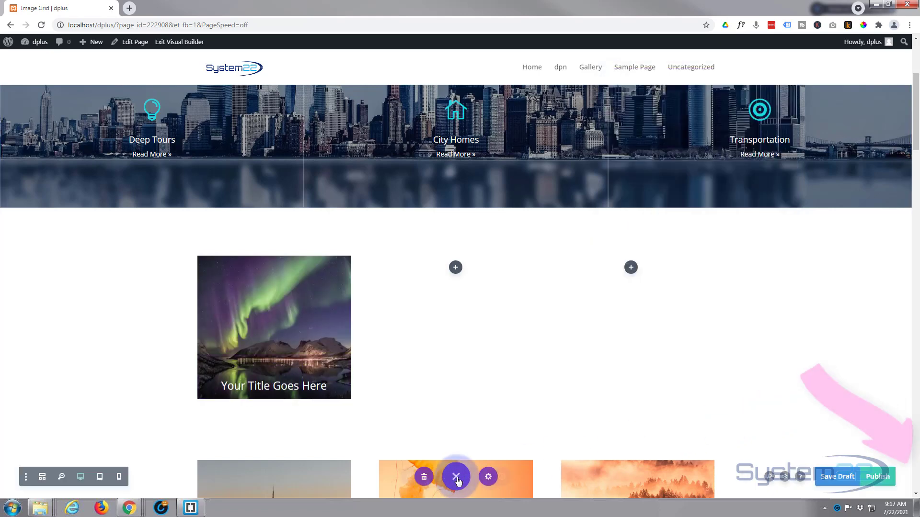
pyautogui.click(836, 481)
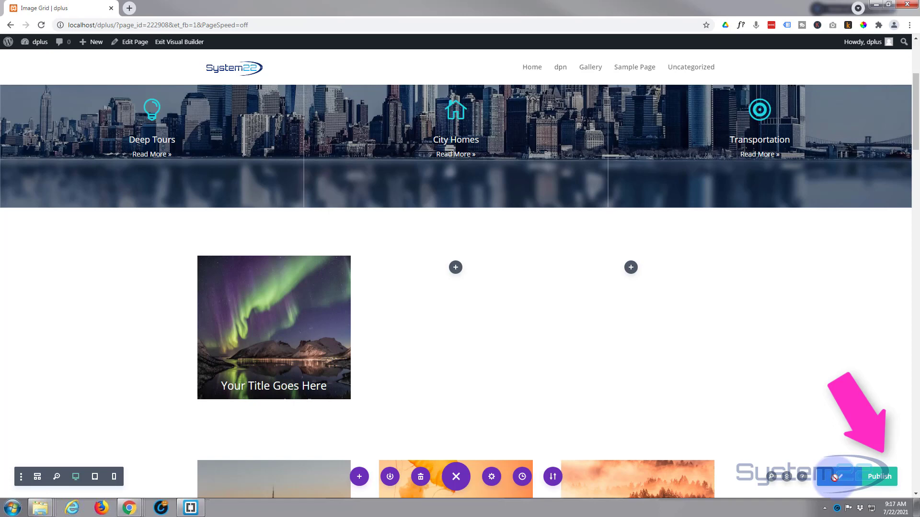
pyautogui.click(174, 44)
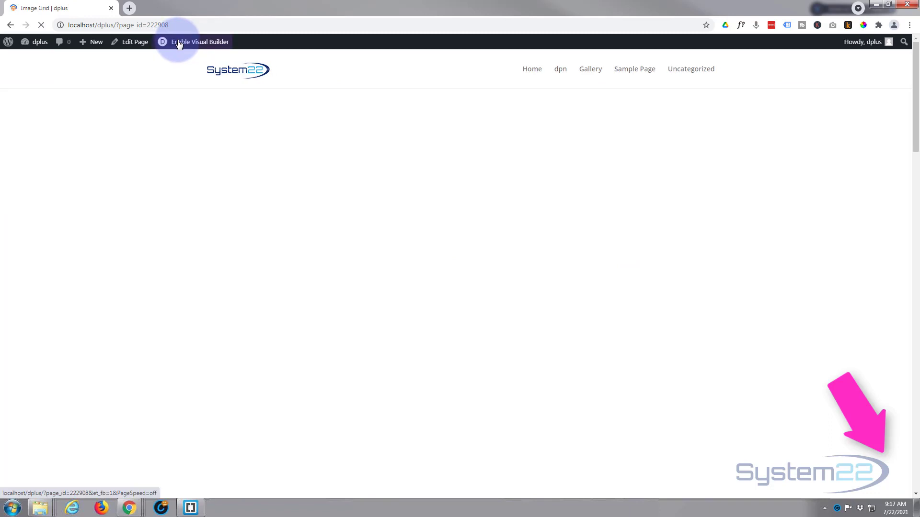
pyautogui.scroll(-3, 191, 132)
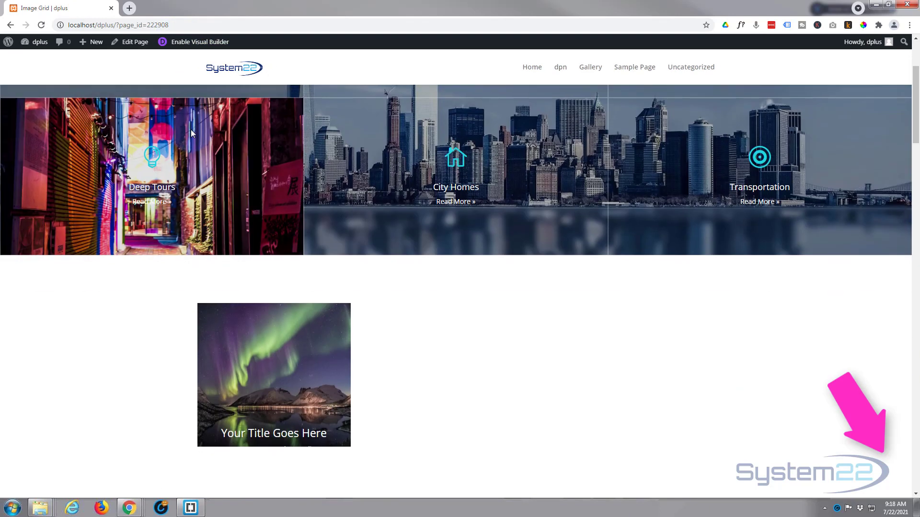
pyautogui.scroll(-3, 191, 130)
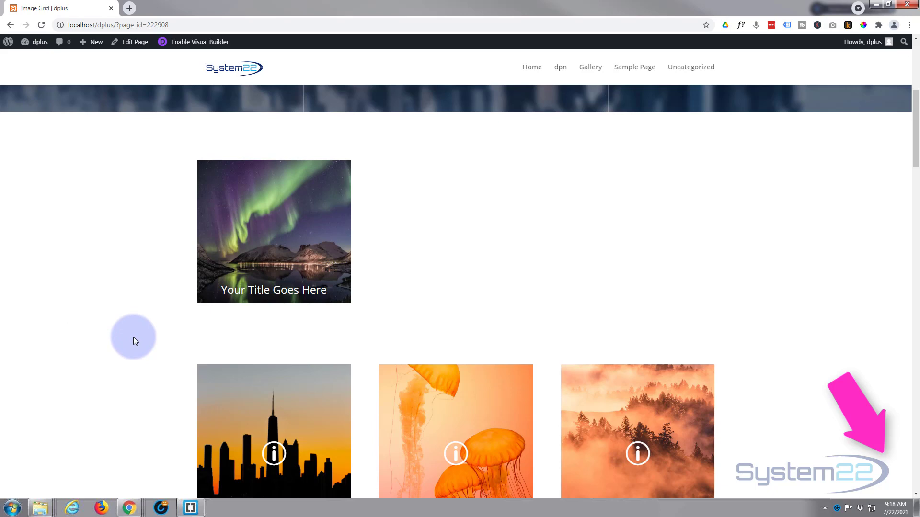
pyautogui.moveTo(237, 301)
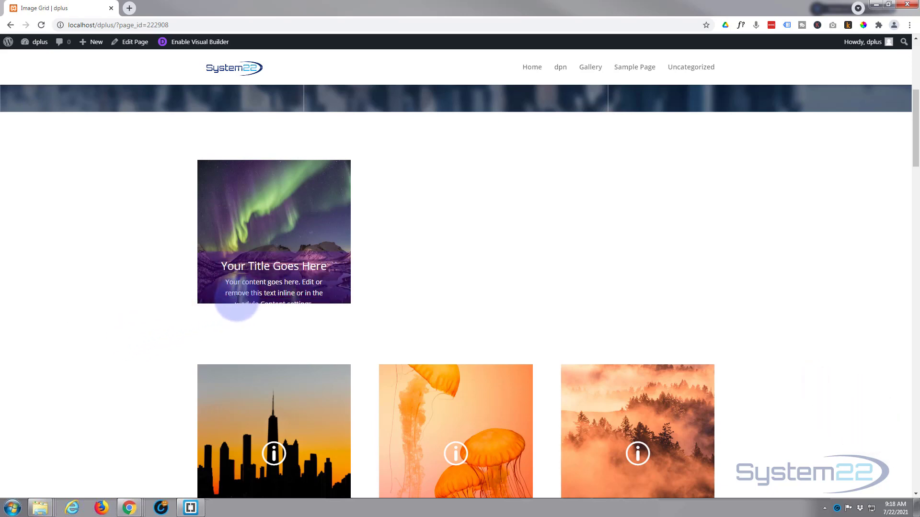